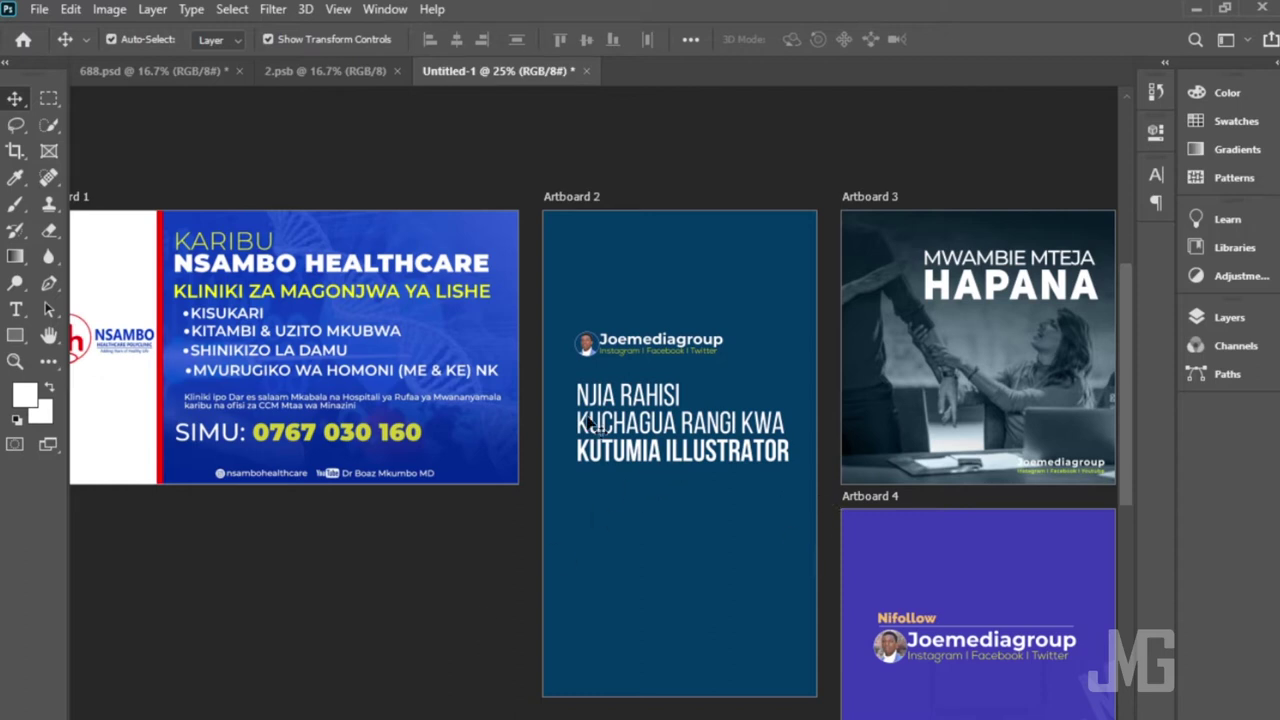
Step: Create a new 1920 × 1080 px document named 'Artboard' with the Artboards option ticked
{"action": "left_click", "coordinate": [39, 11]}
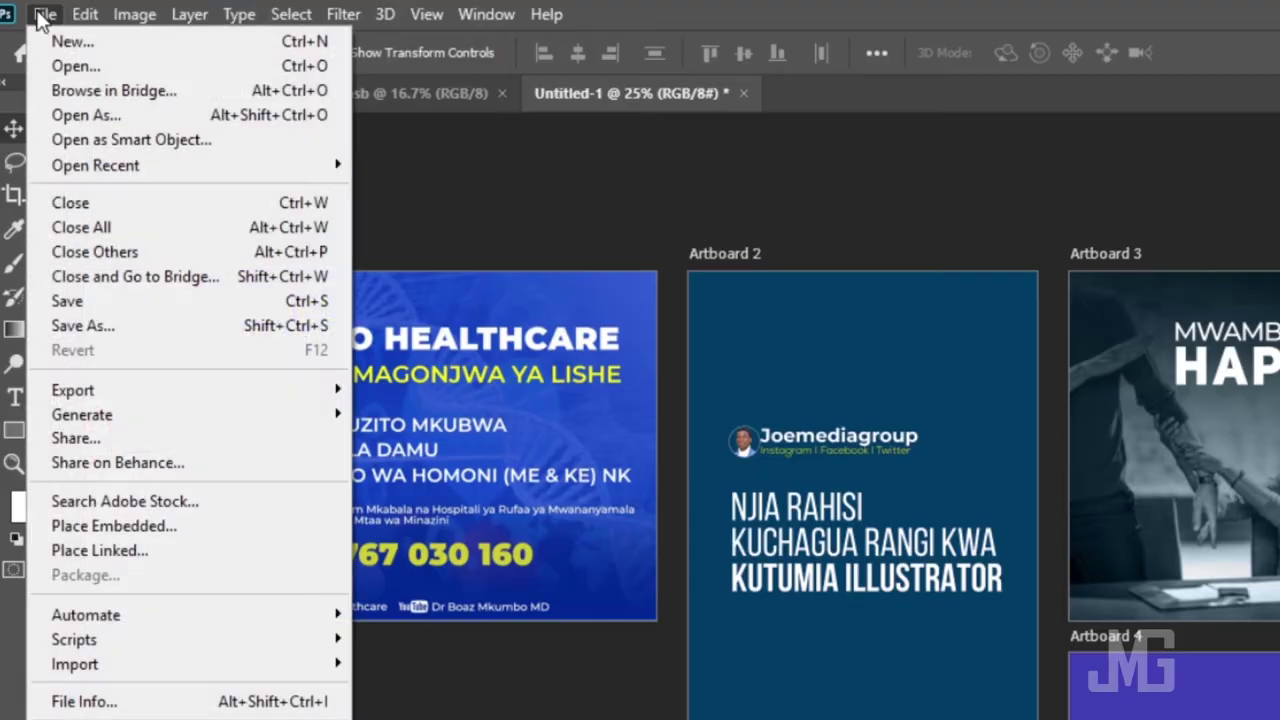
{"action": "left_click", "coordinate": [55, 40]}
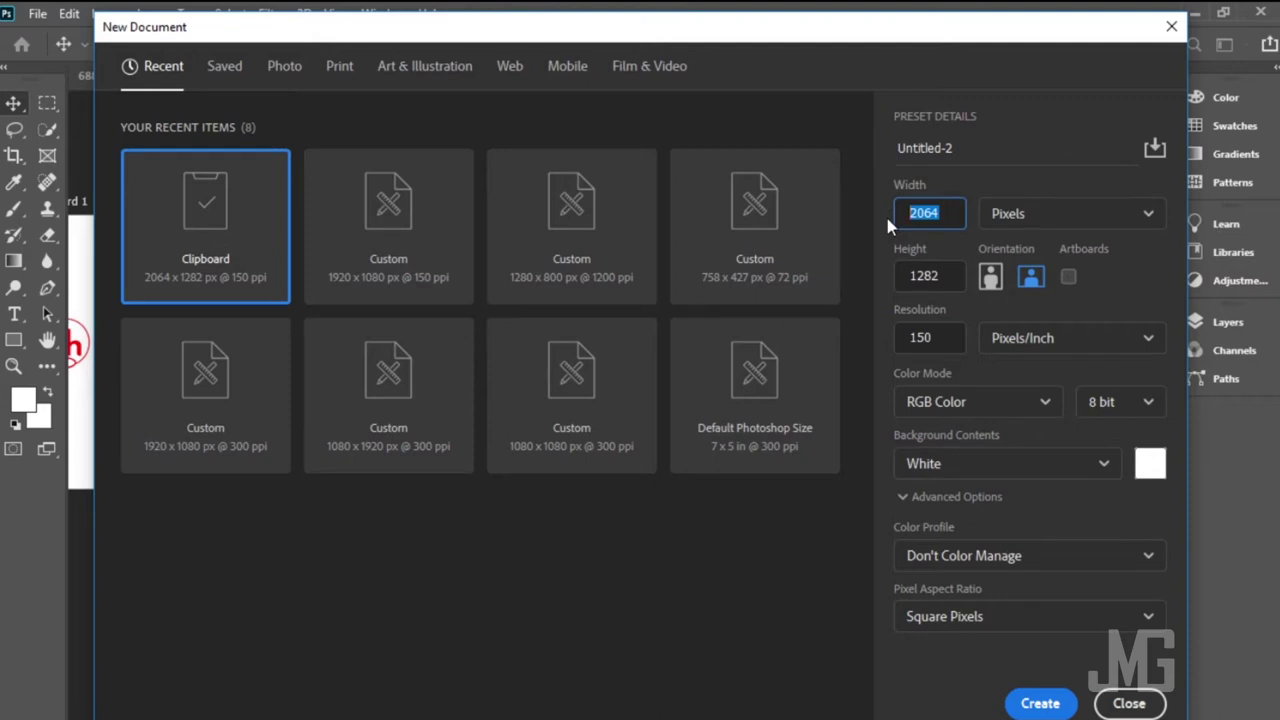
{"action": "type", "text": "1"}
{"action": "type", "text": "920"}
{"action": "key", "text": "Tab"}
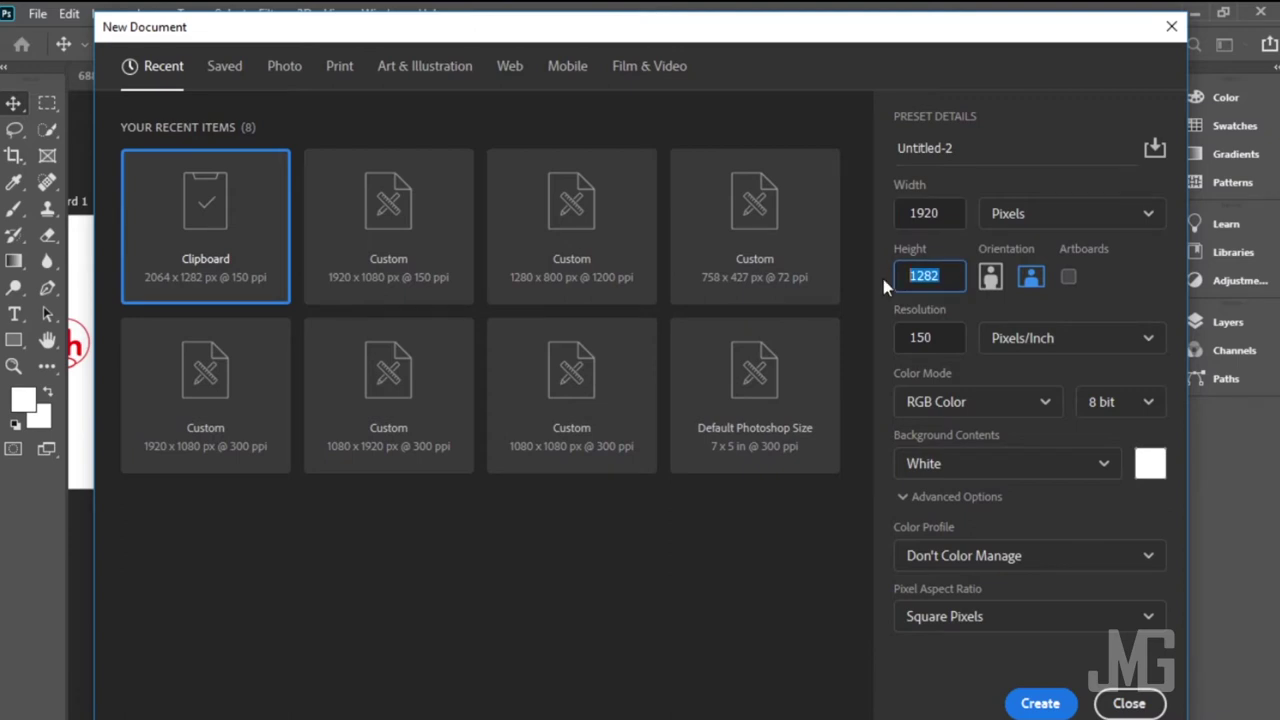
{"action": "type", "text": "108"}
{"action": "type", "text": "0"}
{"action": "left_click", "coordinate": [934, 147]}
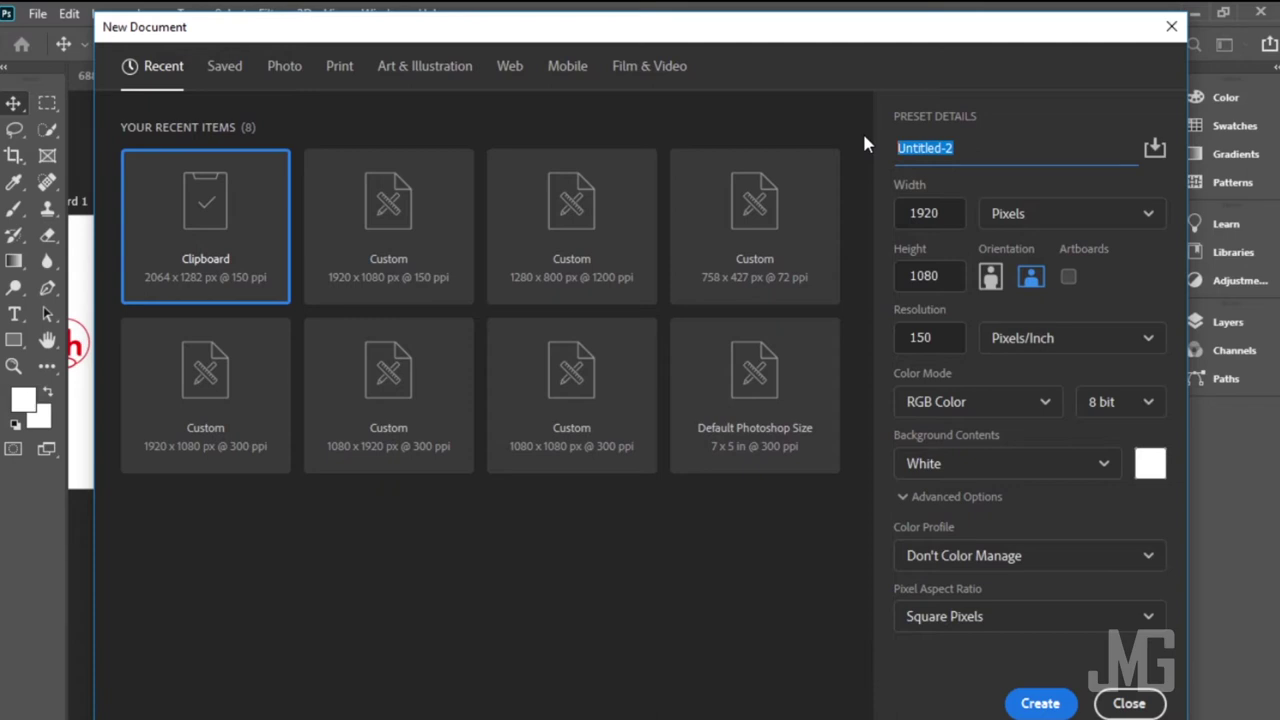
{"action": "type", "text": "A"}
{"action": "type", "text": "rtbo"}
{"action": "type", "text": "r"}
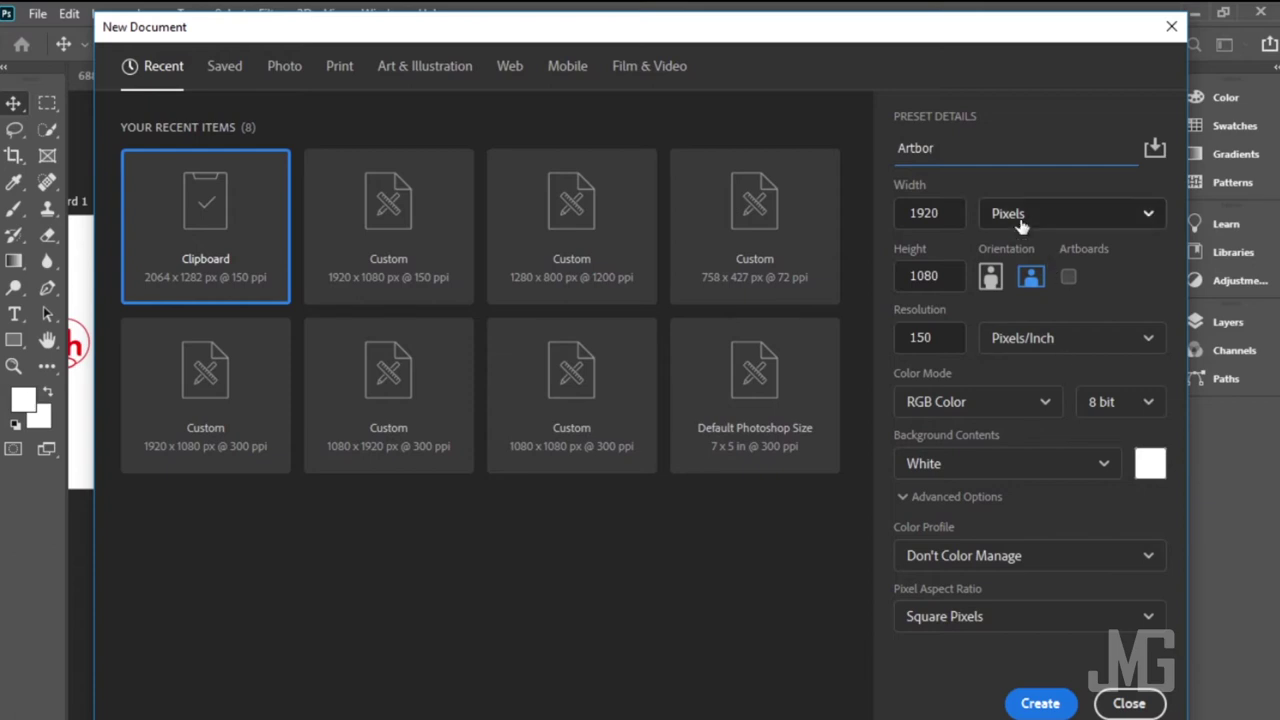
{"action": "key", "text": "BackSpace"}
{"action": "type", "text": "ar"}
{"action": "type", "text": "d"}
{"action": "left_click", "coordinate": [1068, 277]}
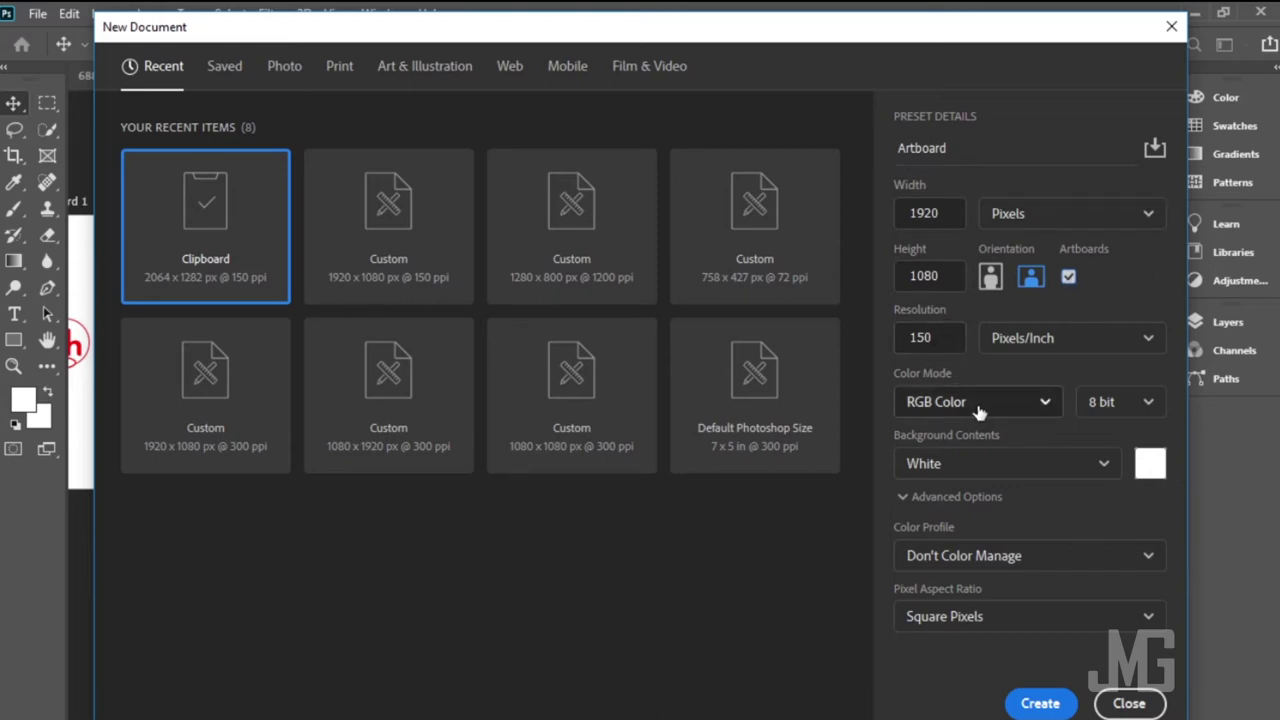
{"action": "left_click", "coordinate": [1040, 702]}
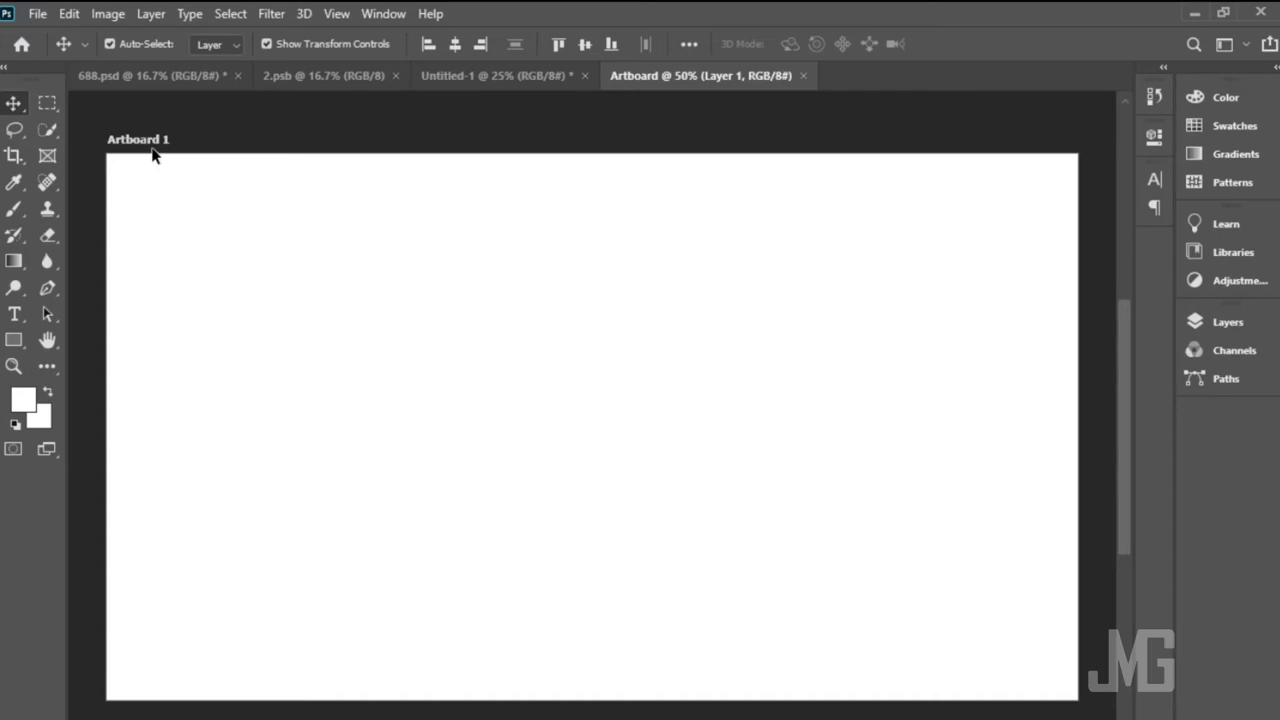
Step: Zoom out, then place the Nsambo Healthcare poster as a linked image on Artboard 1 and commit it
{"action": "key", "text": "ctrl+minus"}
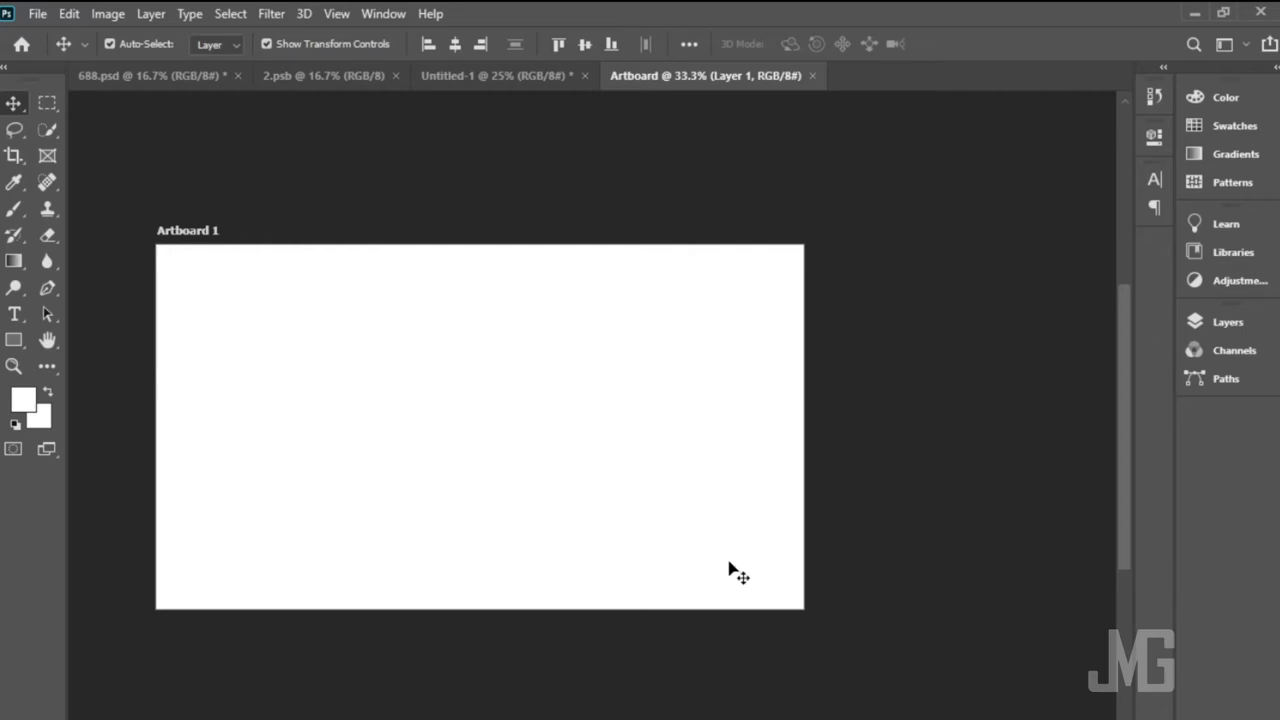
{"action": "left_click", "coordinate": [38, 14]}
{"action": "left_click", "coordinate": [127, 432]}
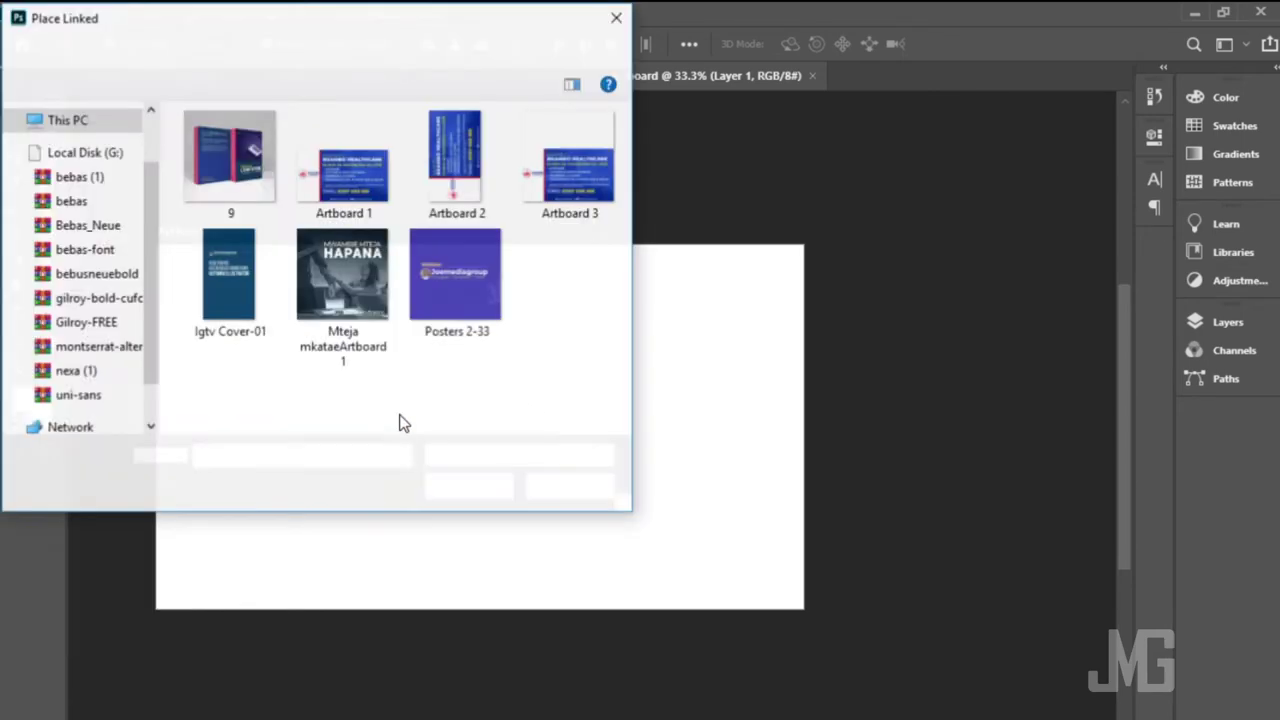
{"action": "double_click", "coordinate": [348, 177]}
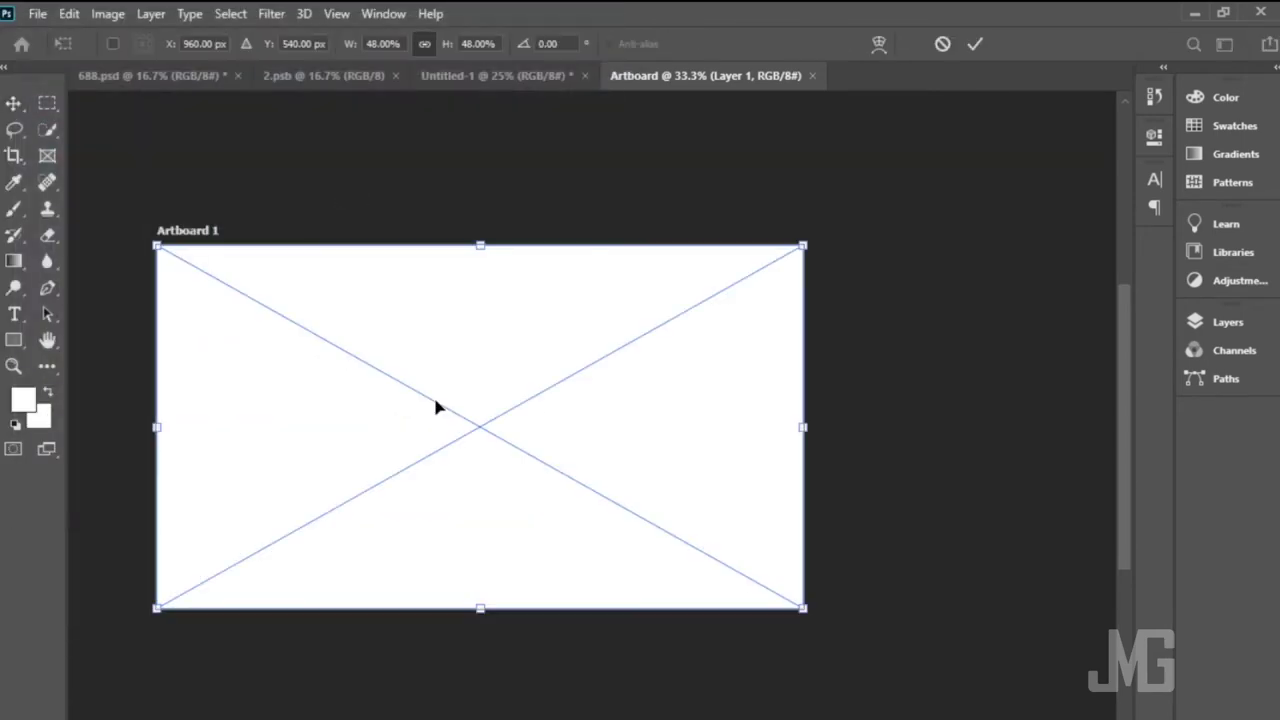
{"action": "left_click", "coordinate": [976, 42]}
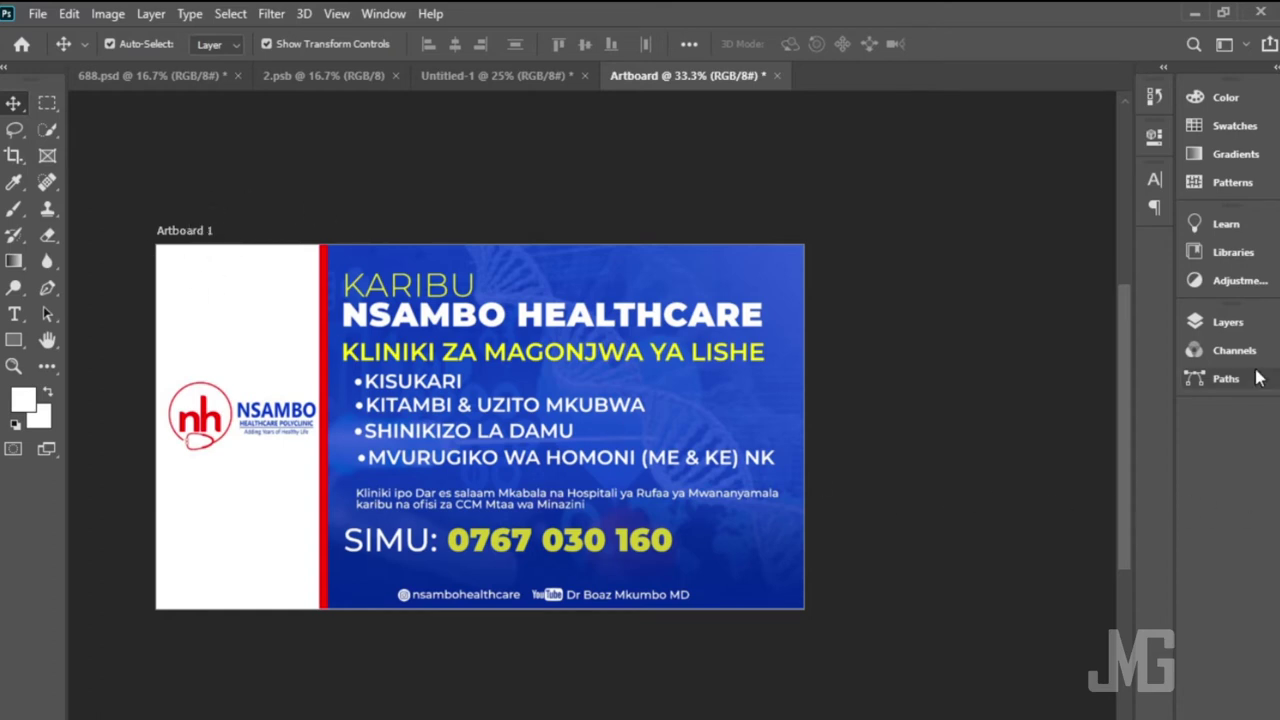
Step: In the Layers panel, check the poster layer's visibility and collapse the Artboard 1 group
{"action": "left_click", "coordinate": [1222, 322]}
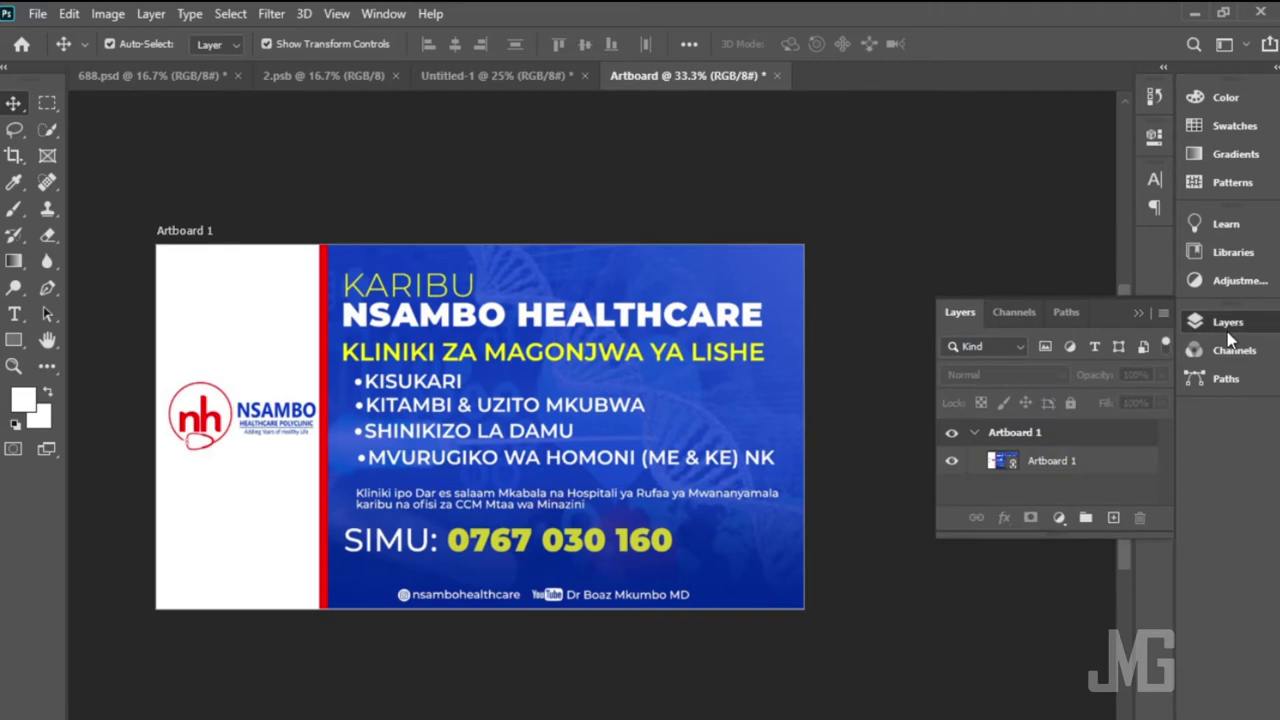
{"action": "left_click", "coordinate": [952, 463]}
{"action": "left_click", "coordinate": [953, 464]}
{"action": "left_click", "coordinate": [975, 433]}
Step: Switch to the Artboard Tool and select Artboard 1
{"action": "right_click", "coordinate": [16, 106]}
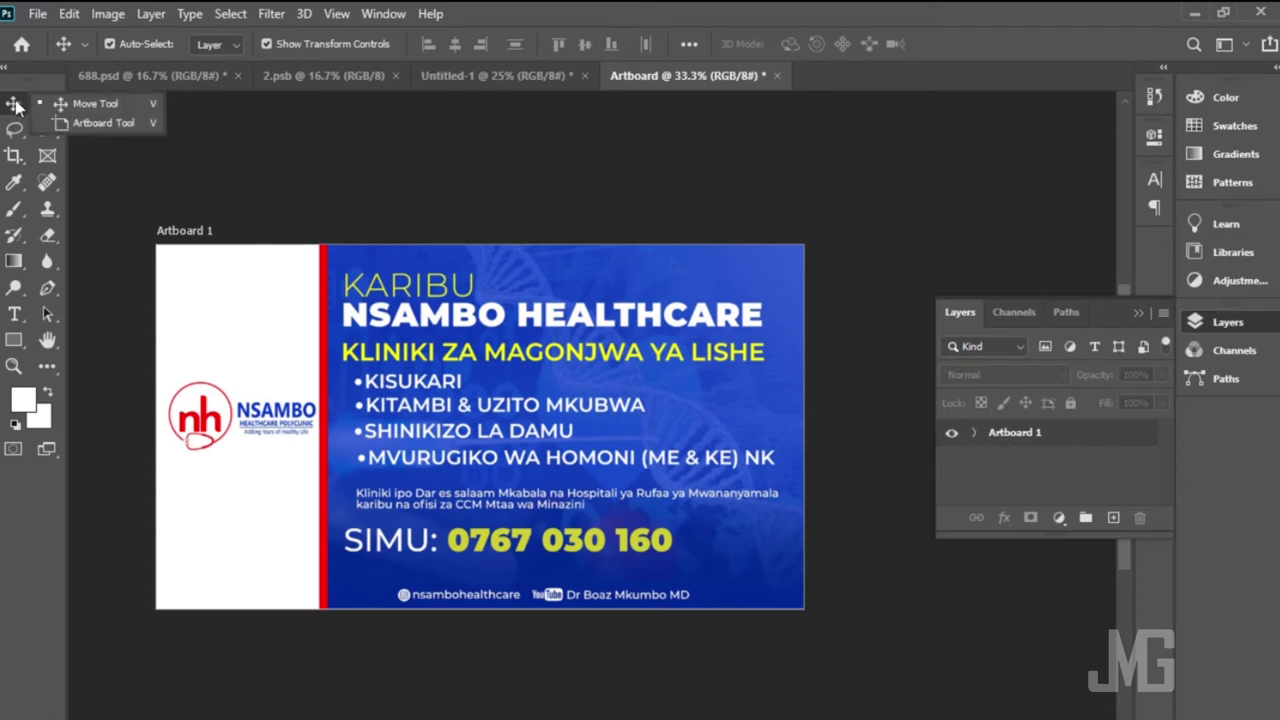
{"action": "left_click", "coordinate": [114, 123]}
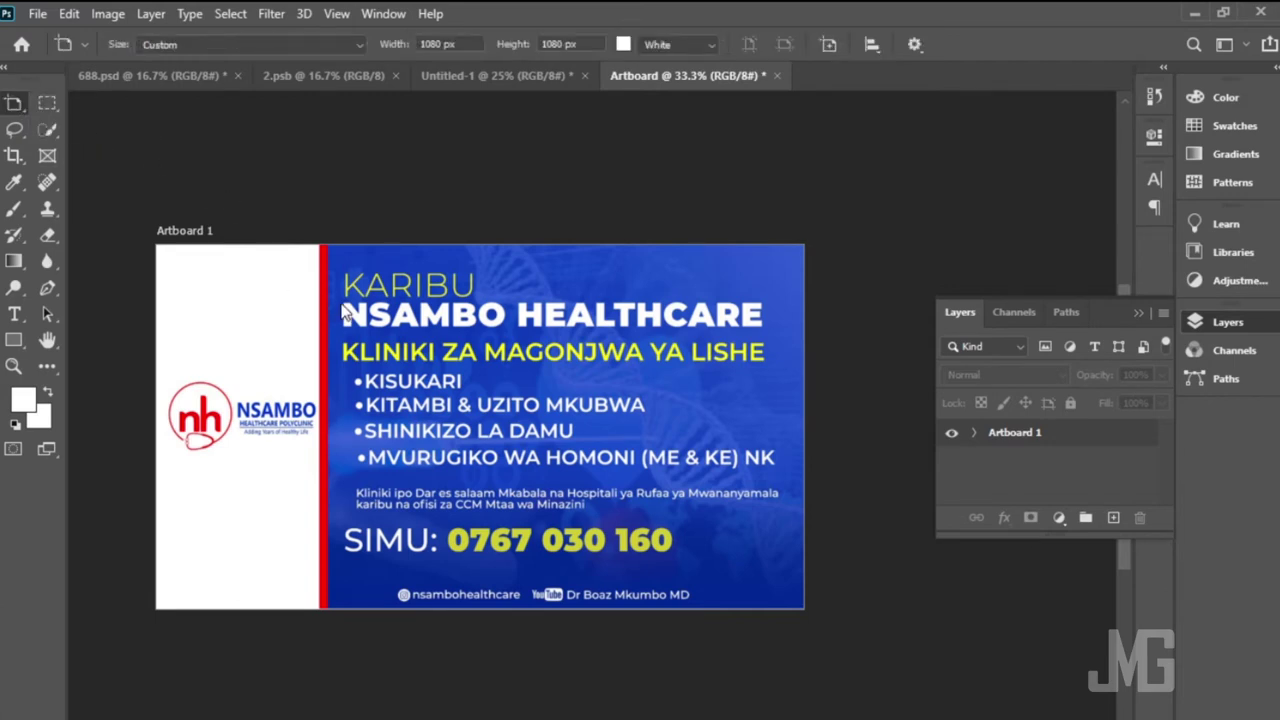
{"action": "right_click", "coordinate": [14, 105]}
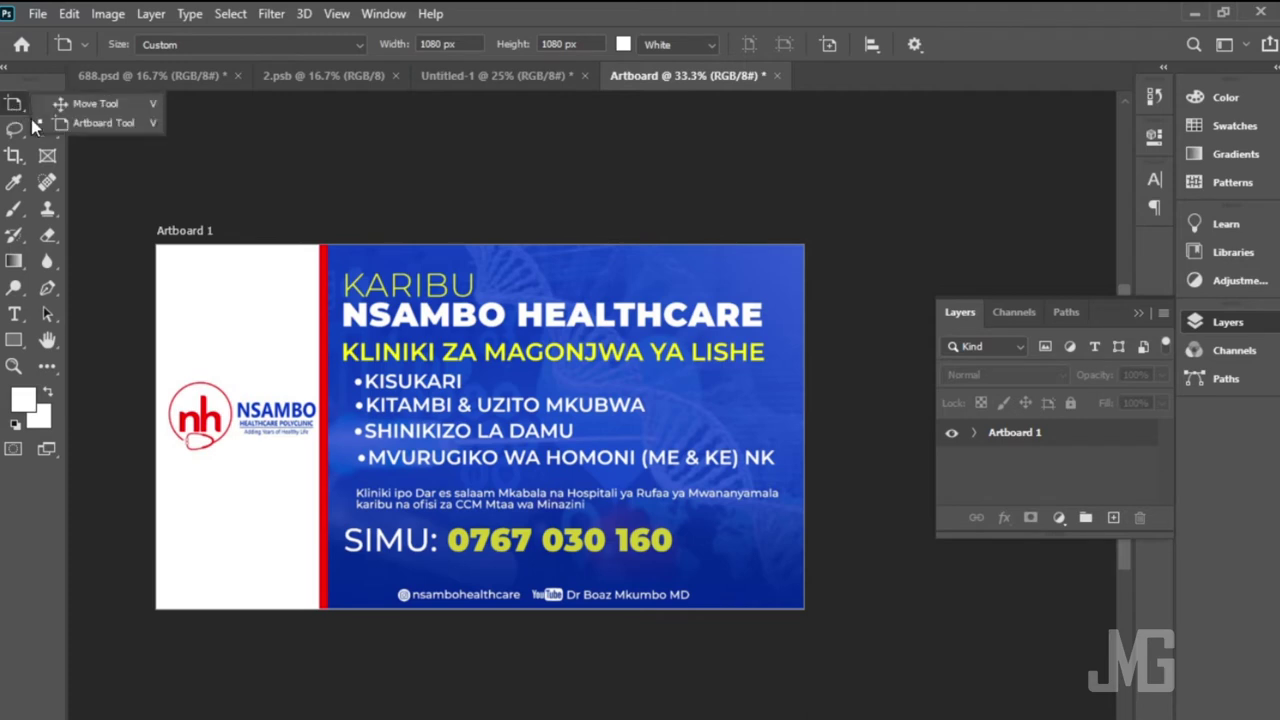
{"action": "left_click", "coordinate": [92, 123]}
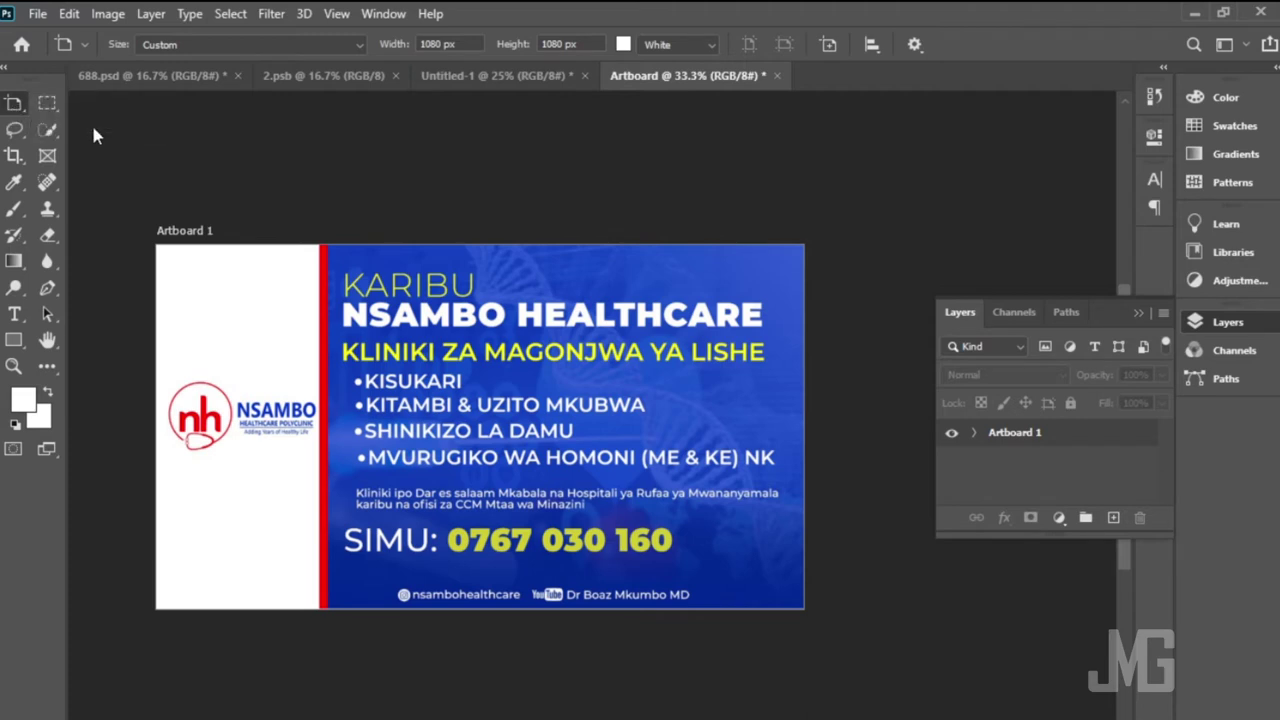
{"action": "left_click", "coordinate": [1012, 436]}
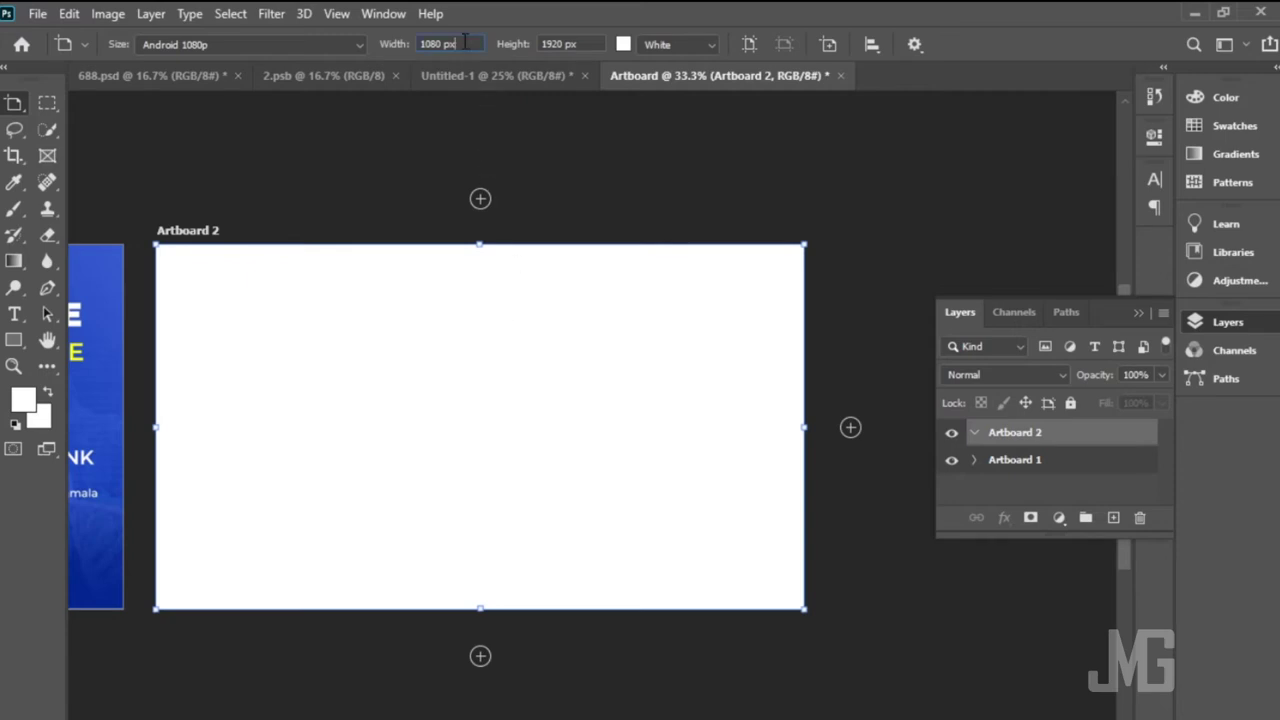
Step: Resize Artboard 2 to a 1080 × 1920 px portrait
{"action": "left_click", "coordinate": [464, 41]}
{"action": "type", "text": "1"}
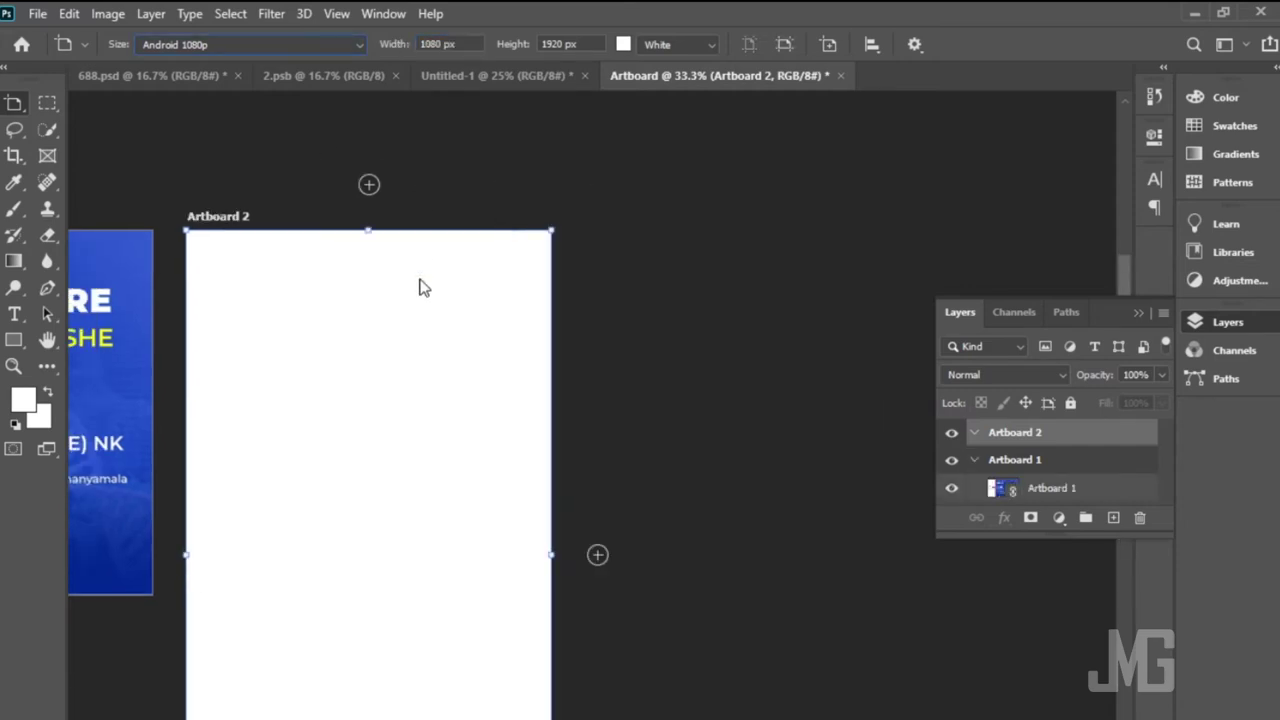
{"action": "key", "text": "ctrl+minus"}
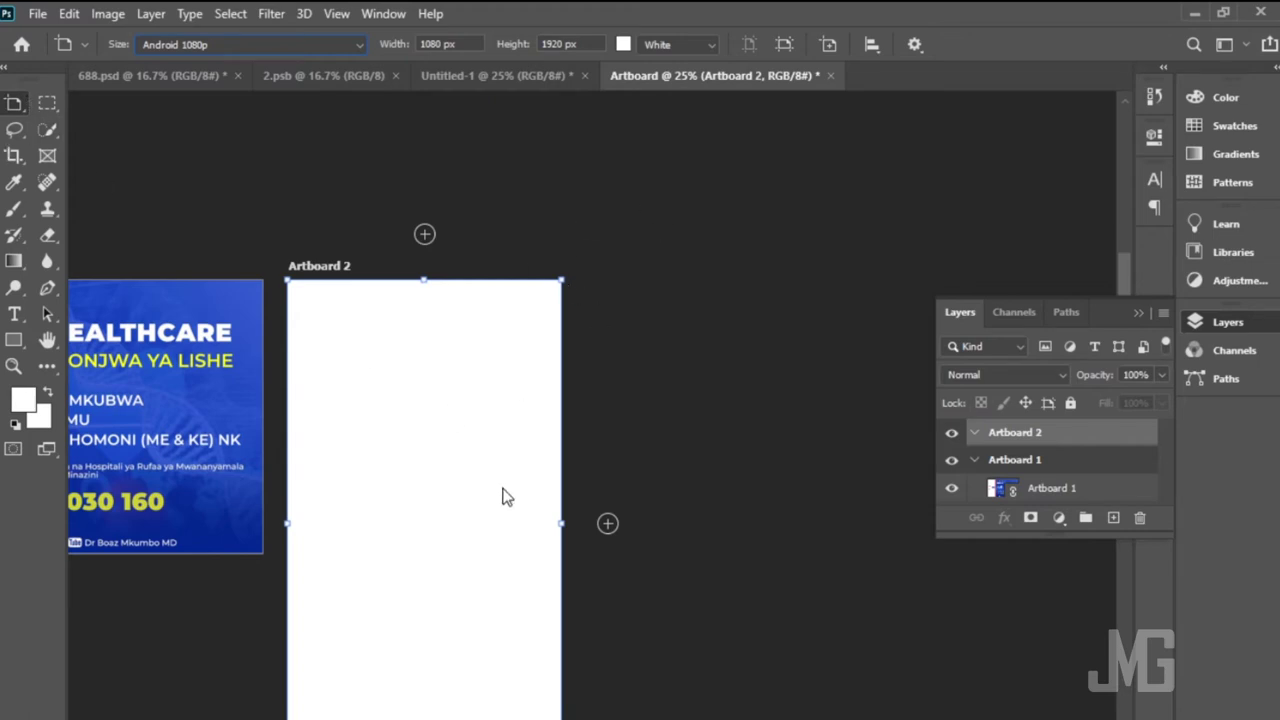
Step: Place Igtv Cover-01 as a linked image on Artboard 2 and commit it
{"action": "left_click", "coordinate": [38, 14]}
{"action": "left_click", "coordinate": [148, 434]}
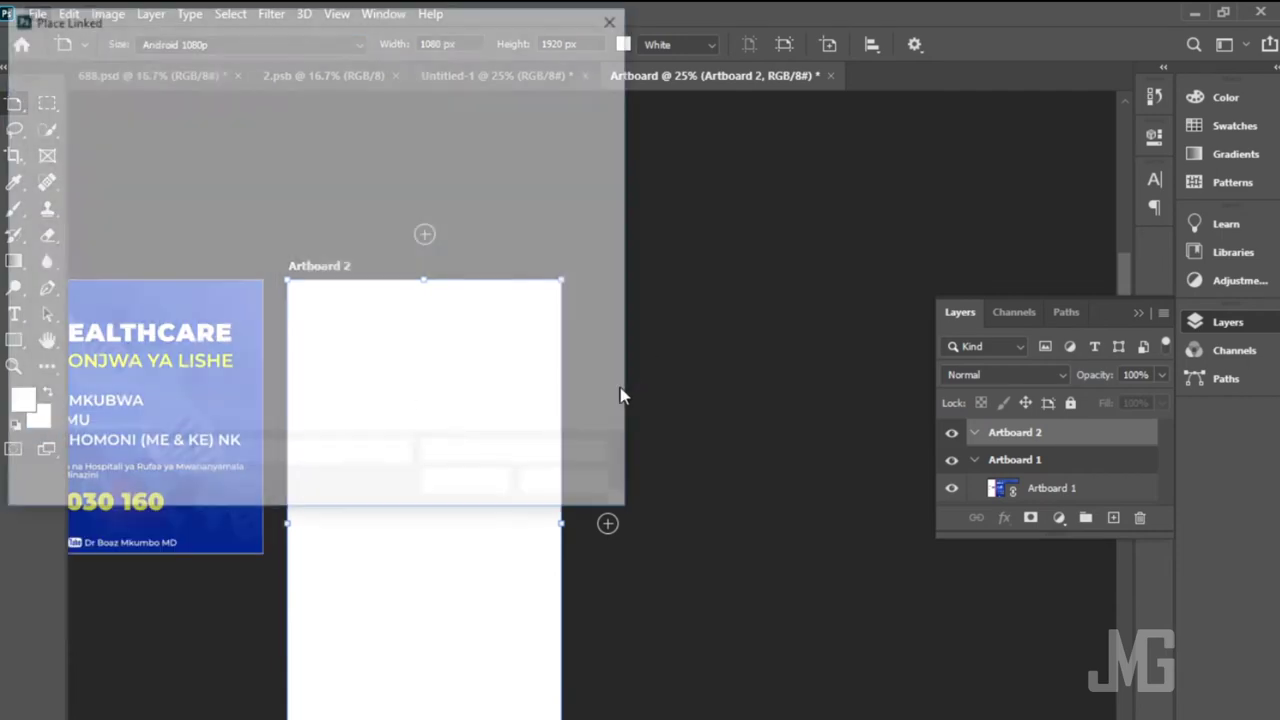
{"action": "double_click", "coordinate": [252, 276]}
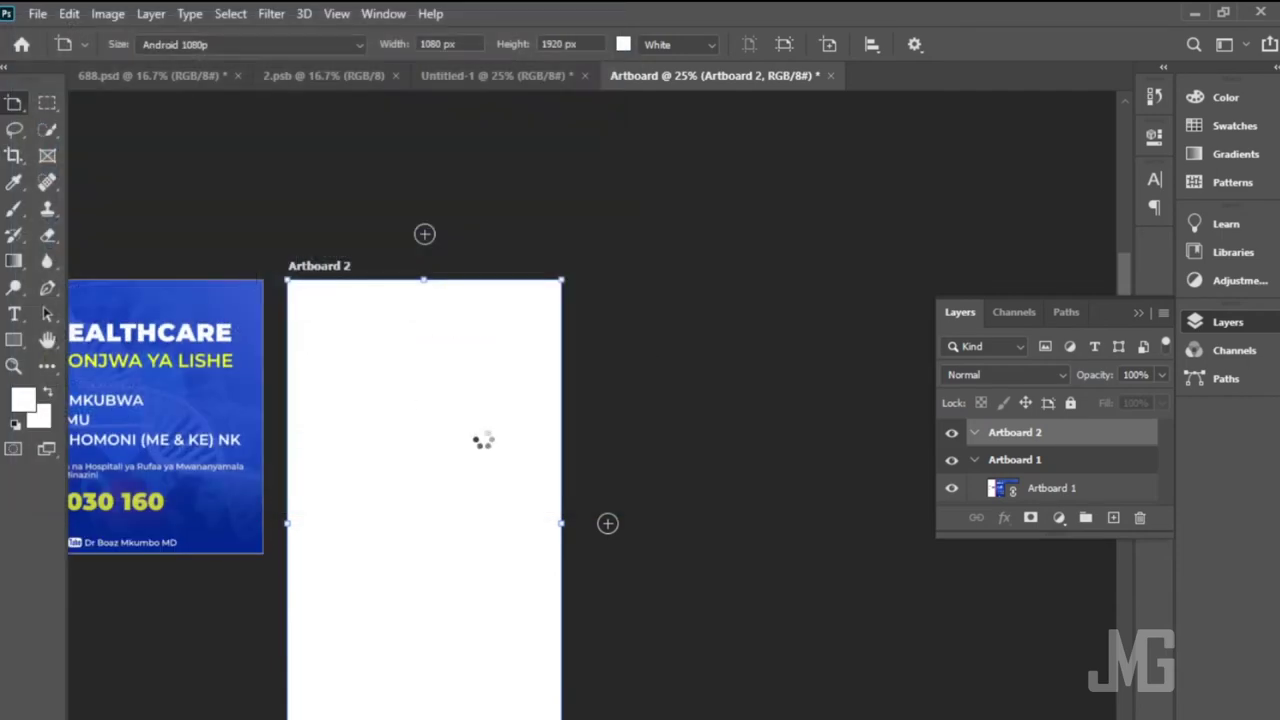
{"action": "scroll", "coordinate": [604, 451], "scroll_direction": "down", "scroll_amount": 1}
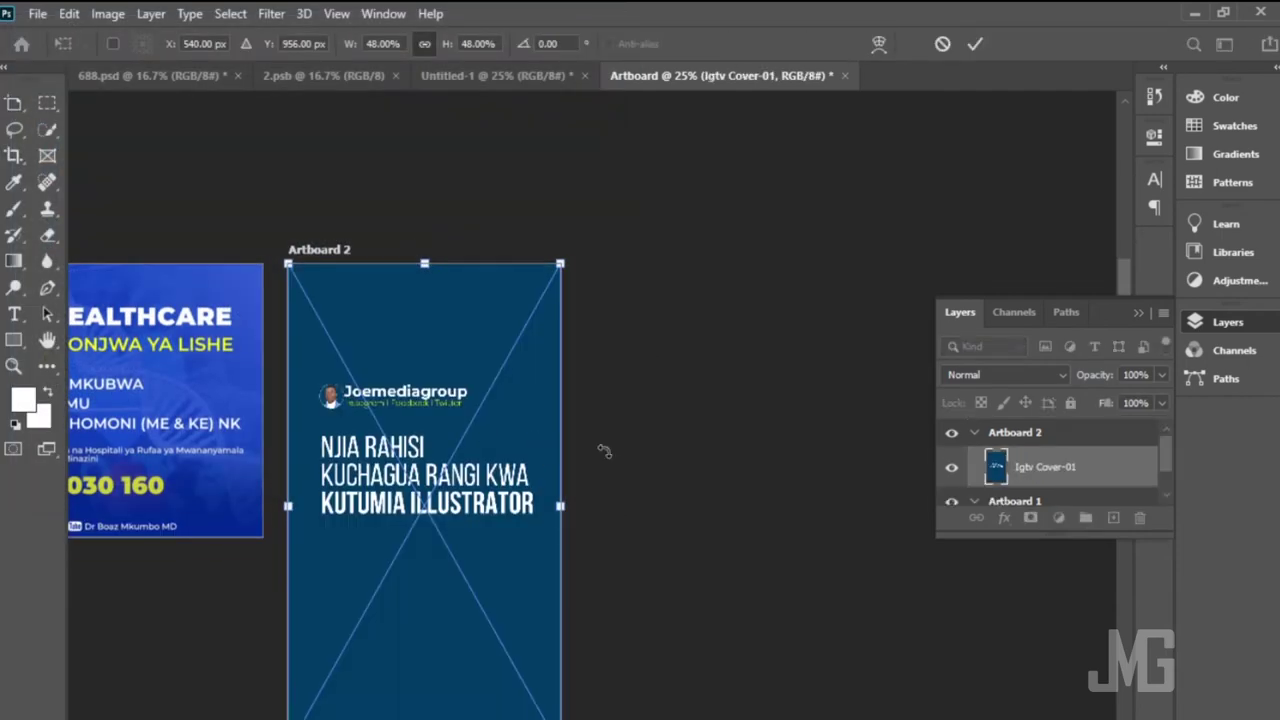
{"action": "scroll", "coordinate": [604, 451], "scroll_direction": "down", "scroll_amount": 1}
{"action": "left_click", "coordinate": [974, 44]}
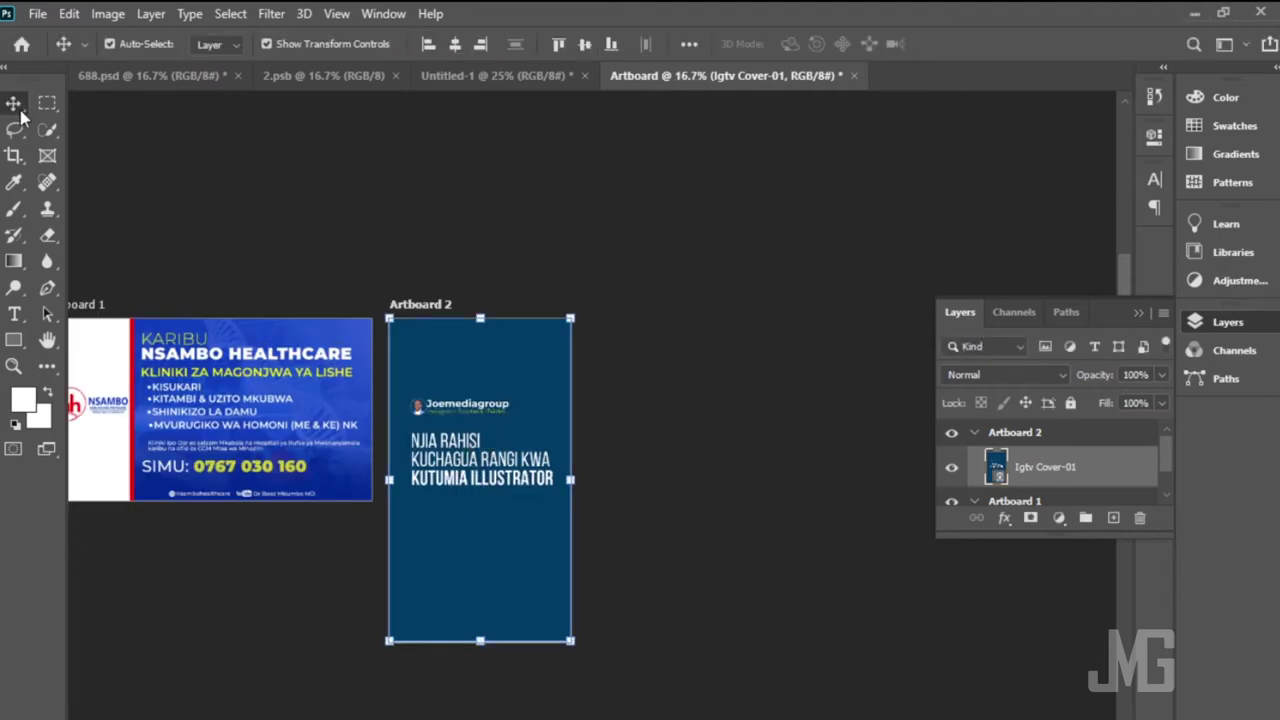
Step: Switch back to the Artboard Tool and select Artboard 2
{"action": "right_click", "coordinate": [19, 109]}
{"action": "left_click", "coordinate": [100, 122]}
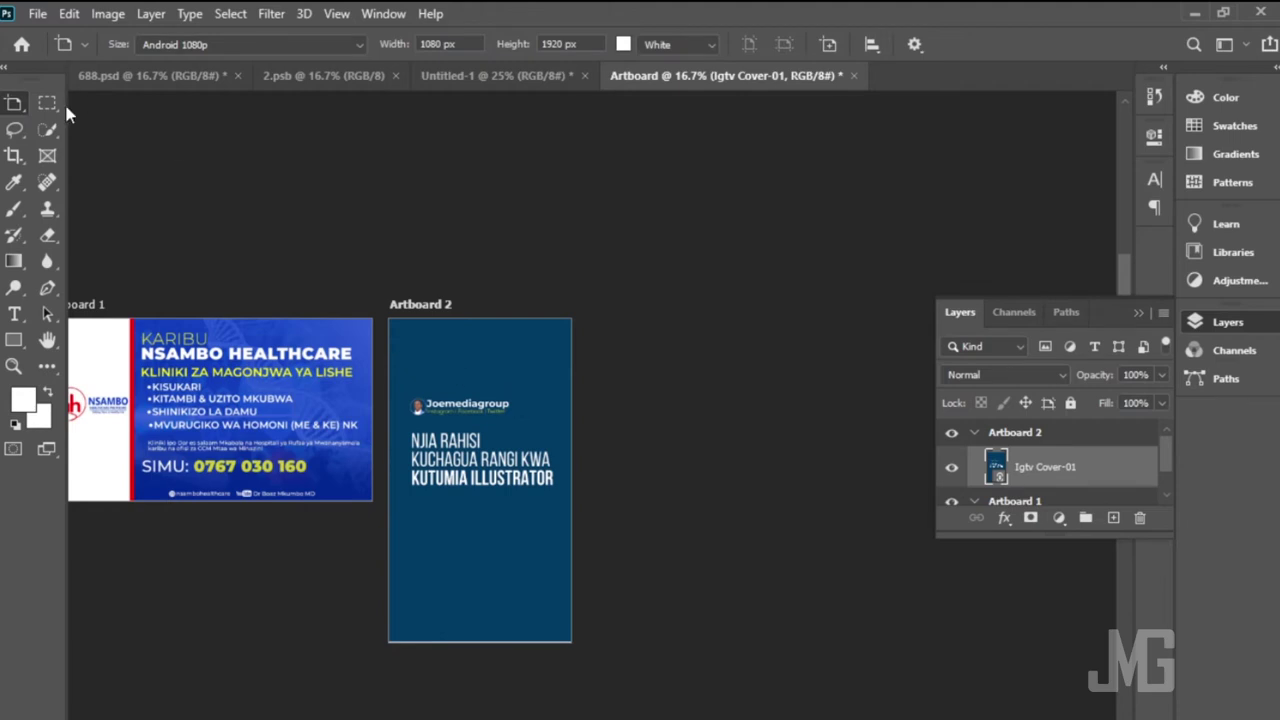
{"action": "right_click", "coordinate": [16, 108]}
{"action": "left_click", "coordinate": [16, 108]}
{"action": "right_click", "coordinate": [16, 108]}
{"action": "left_click", "coordinate": [92, 122]}
{"action": "right_click", "coordinate": [12, 104]}
{"action": "left_click", "coordinate": [88, 128]}
{"action": "left_click", "coordinate": [1028, 436]}
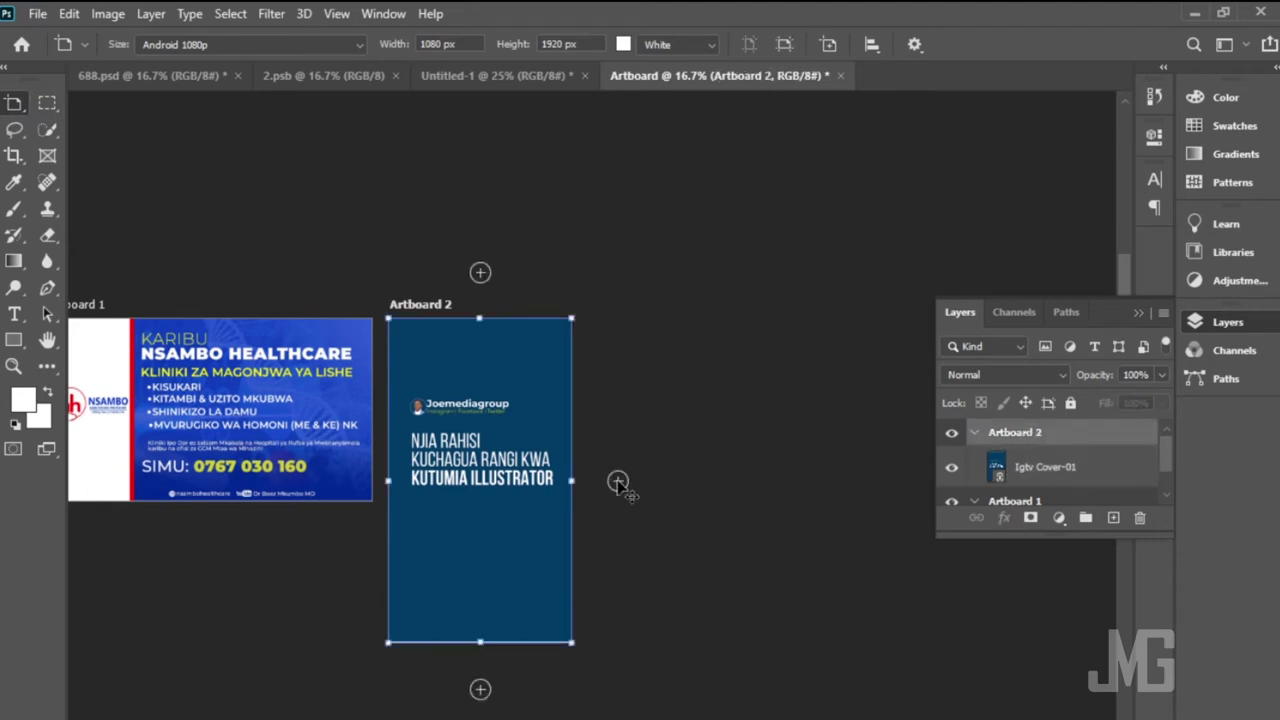
Step: Add Artboard 3 to the right of Artboard 2 with a 1080 px height
{"action": "left_click", "coordinate": [618, 481]}
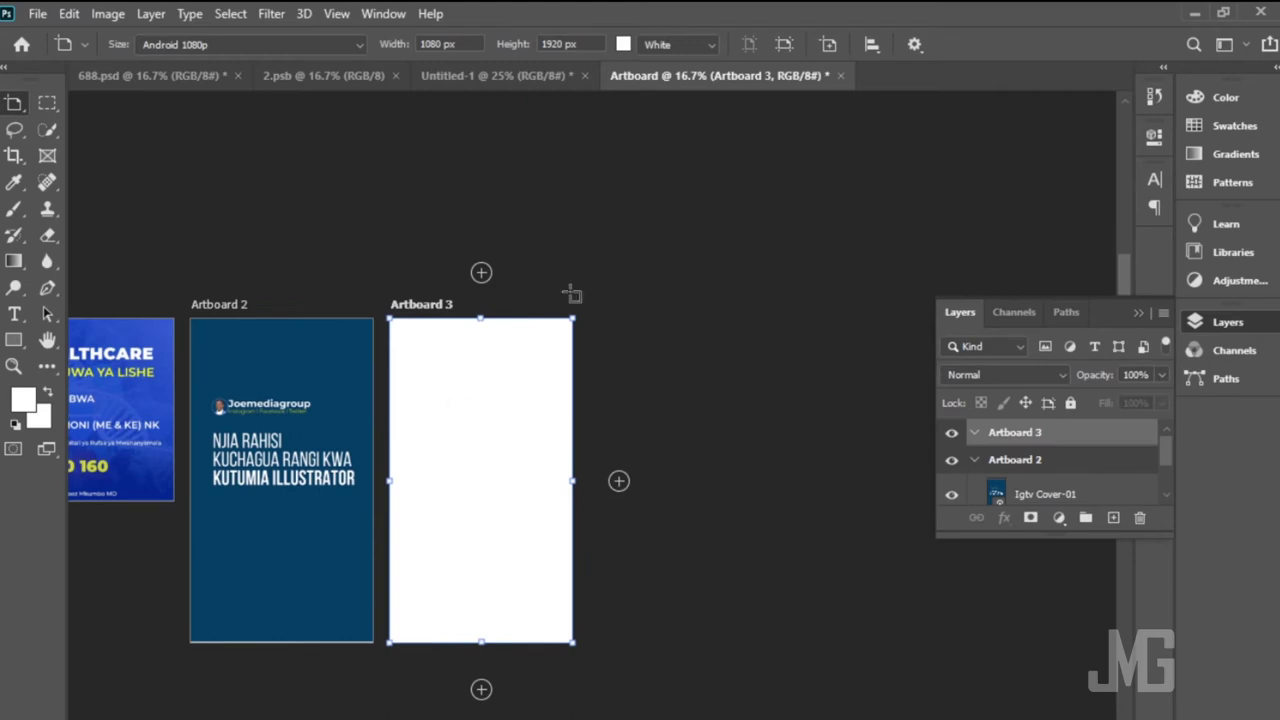
{"action": "left_click", "coordinate": [589, 48]}
{"action": "type", "text": "1080"}
{"action": "key", "text": "Return"}
{"action": "key", "text": "v"}
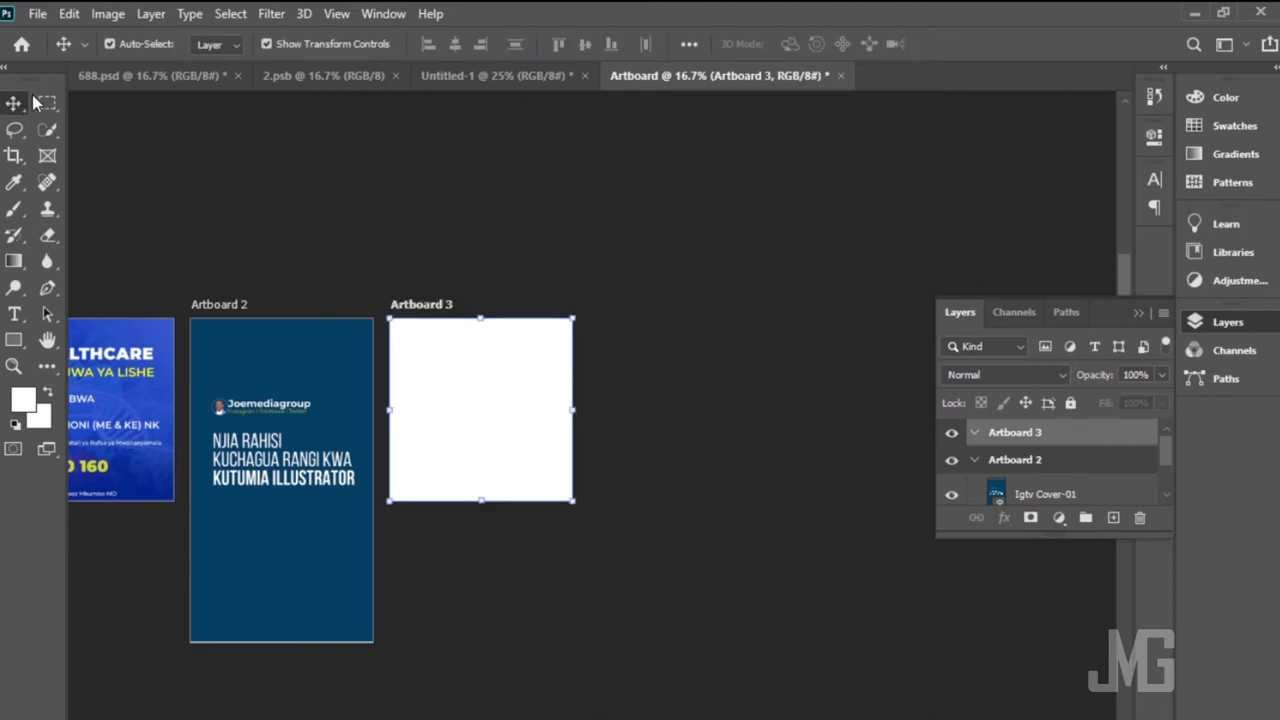
Step: Place the Mteja mkatae image as a linked layer on Artboard 3 and commit it
{"action": "left_click", "coordinate": [37, 13]}
{"action": "left_click", "coordinate": [123, 433]}
{"action": "double_click", "coordinate": [343, 270]}
{"action": "key", "text": "Return"}
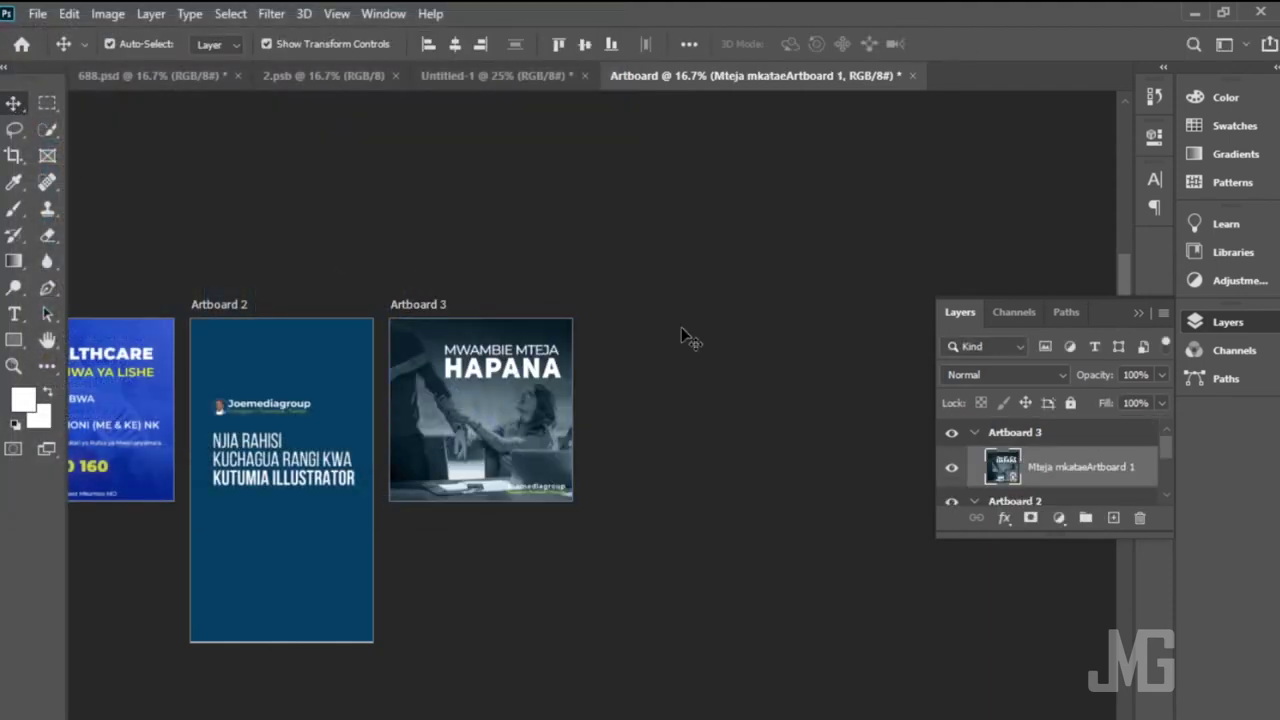
{"action": "left_click", "coordinate": [1005, 440]}
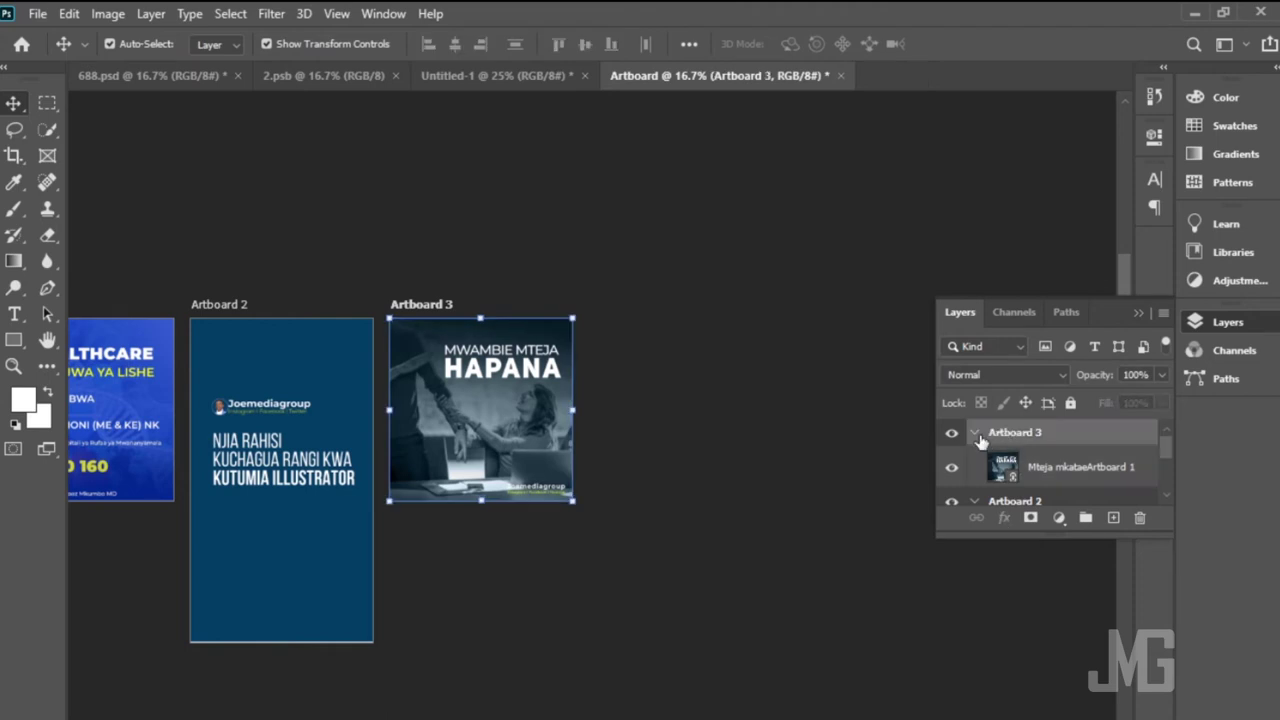
{"action": "left_click", "coordinate": [976, 435]}
{"action": "left_click", "coordinate": [540, 410]}
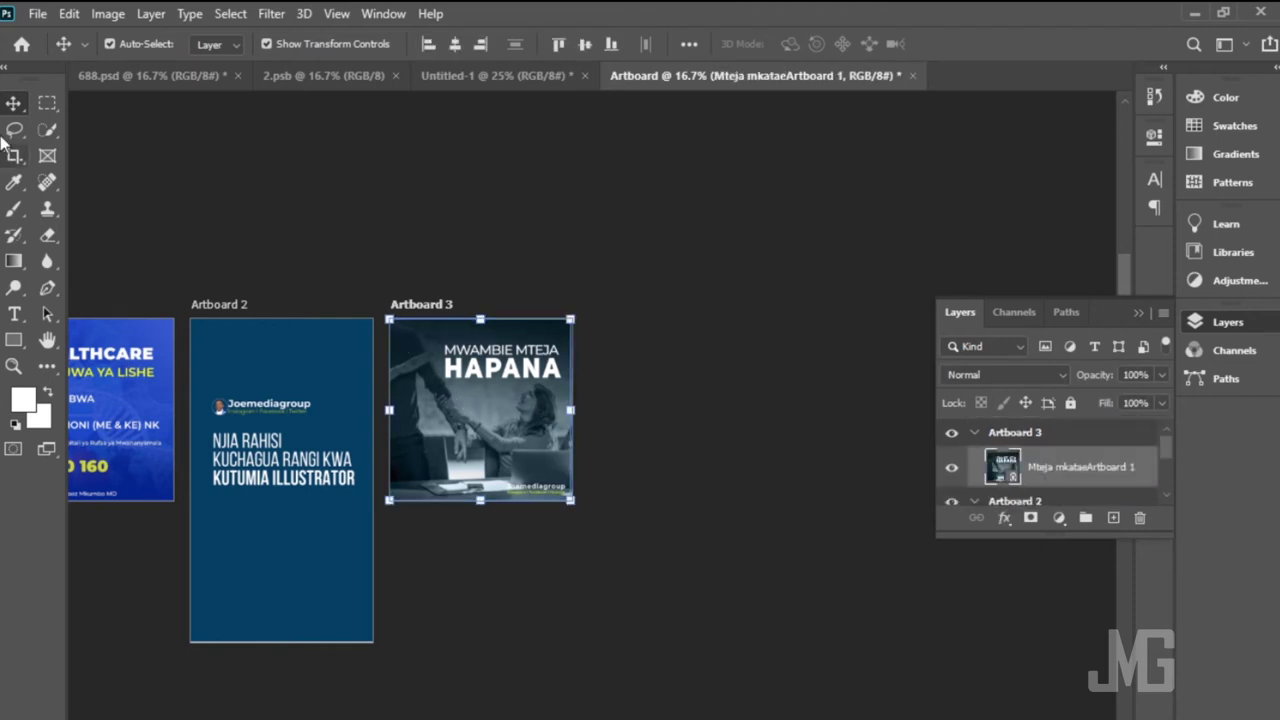
Step: With the Artboard Tool on Artboard 3, add a new blank artboard below it
{"action": "right_click", "coordinate": [13, 104]}
{"action": "left_click", "coordinate": [96, 123]}
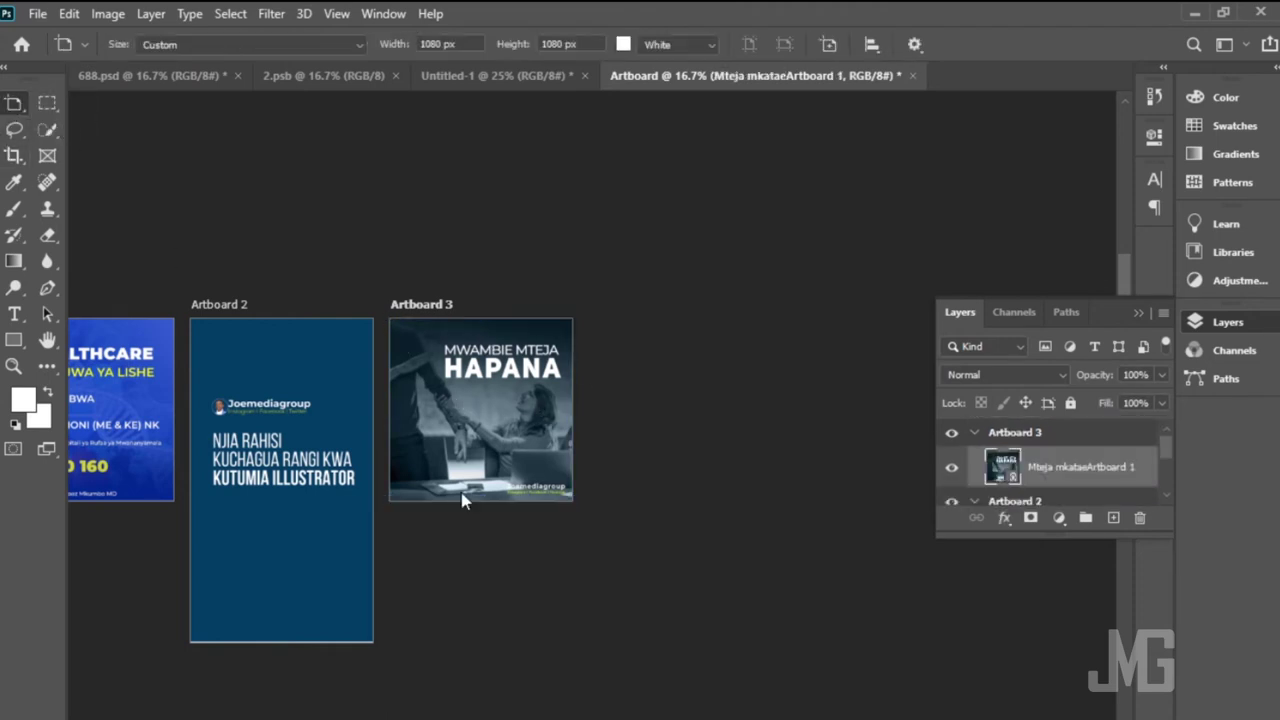
{"action": "left_click", "coordinate": [1050, 436]}
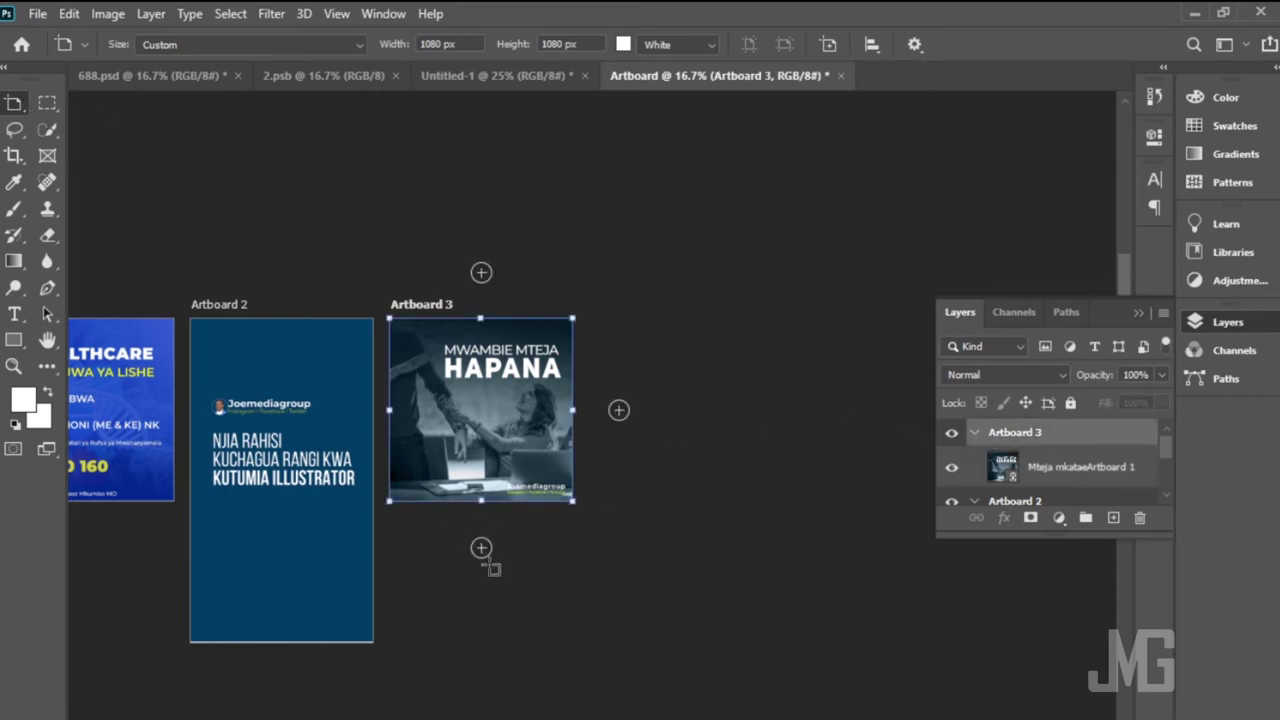
{"action": "left_click", "coordinate": [481, 548]}
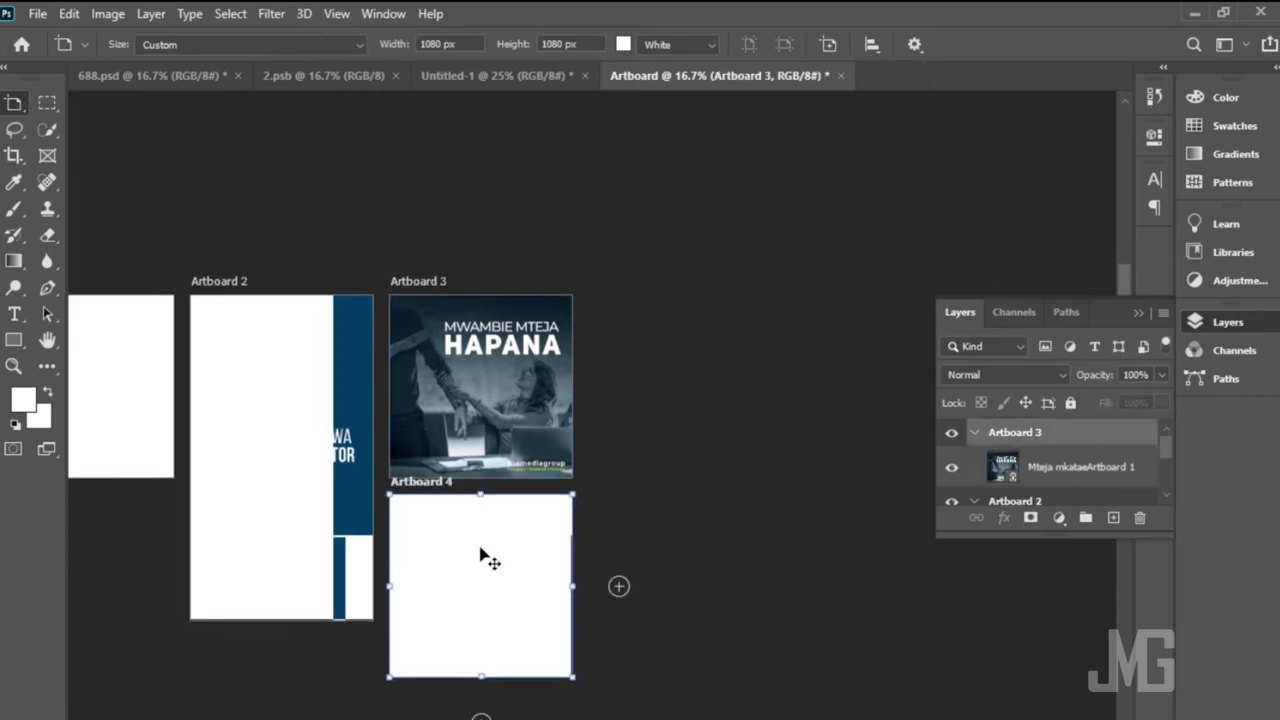
Step: Place Posters 2-33 as a linked image on Artboard 4, commit it, and pan to show all artboards
{"action": "left_click", "coordinate": [38, 14]}
{"action": "left_click", "coordinate": [100, 432]}
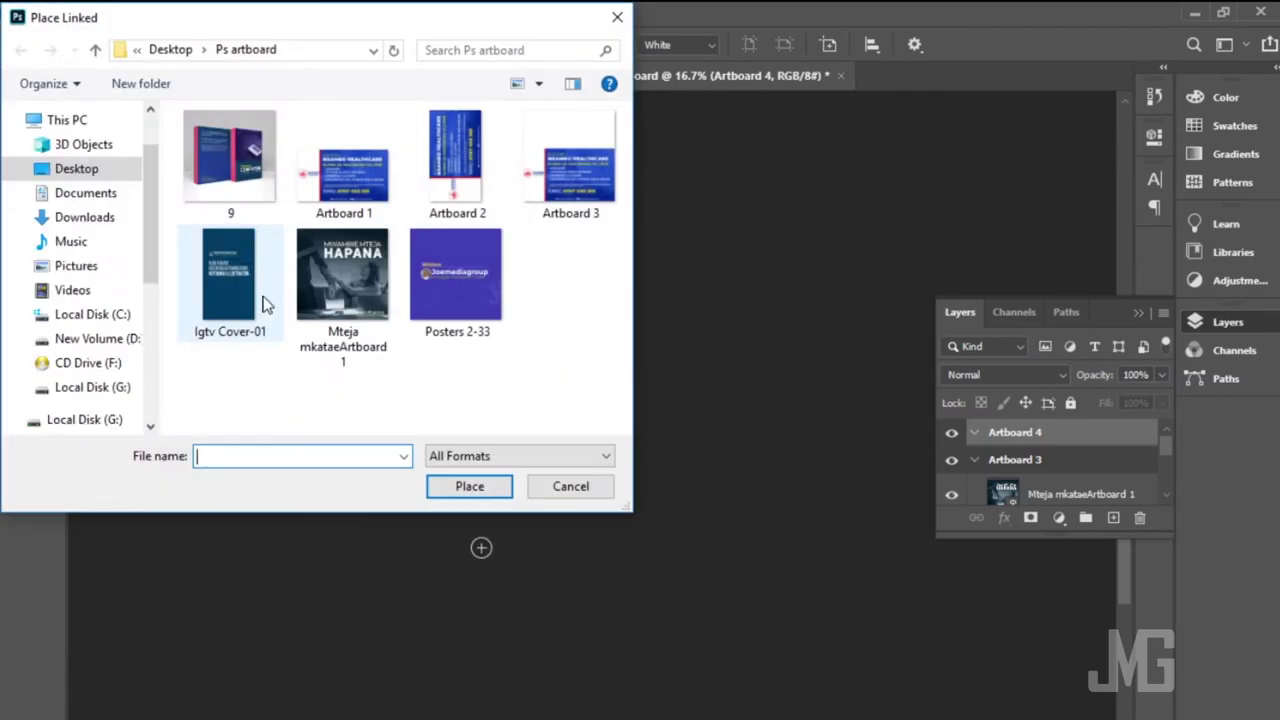
{"action": "double_click", "coordinate": [470, 266]}
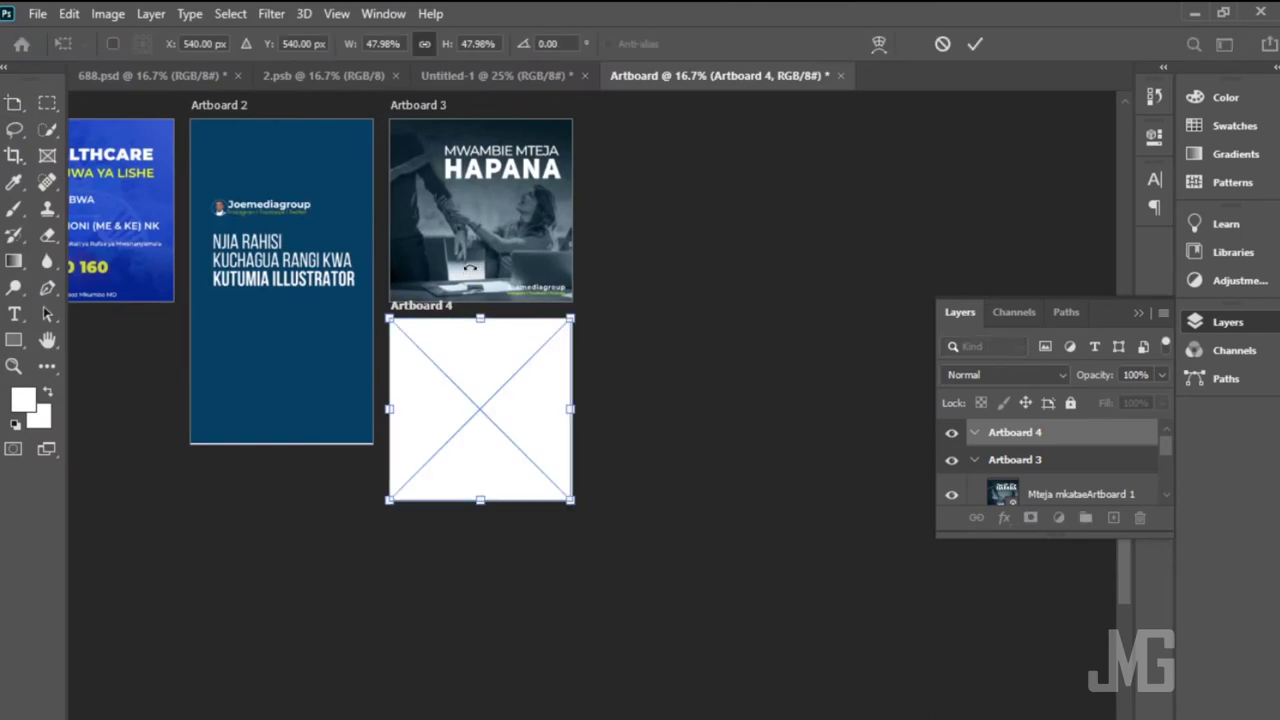
{"action": "left_click", "coordinate": [972, 46]}
{"action": "scroll", "coordinate": [710, 430], "scroll_direction": "up", "scroll_amount": 1}
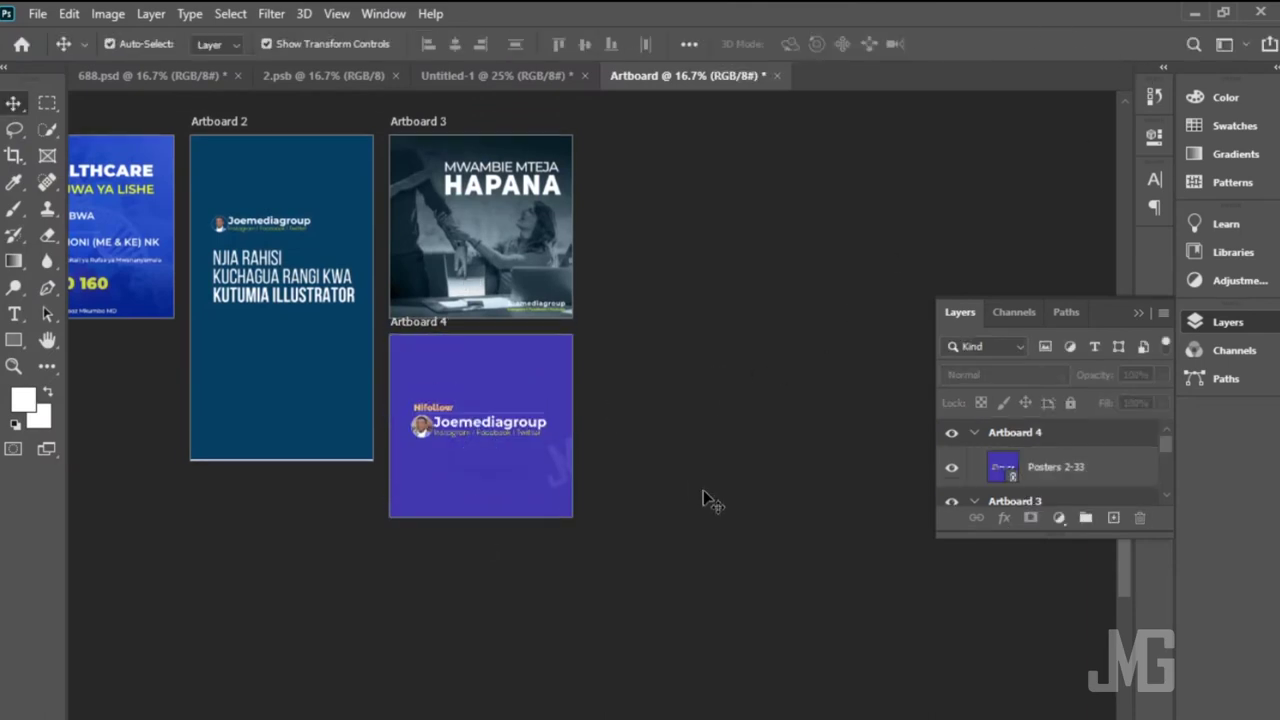
{"action": "scroll", "coordinate": [703, 490], "scroll_direction": "up", "scroll_amount": 3}
{"action": "scroll", "coordinate": [790, 700], "scroll_direction": "left", "scroll_amount": 3}
{"action": "scroll", "coordinate": [800, 706], "scroll_direction": "left", "scroll_amount": 1}
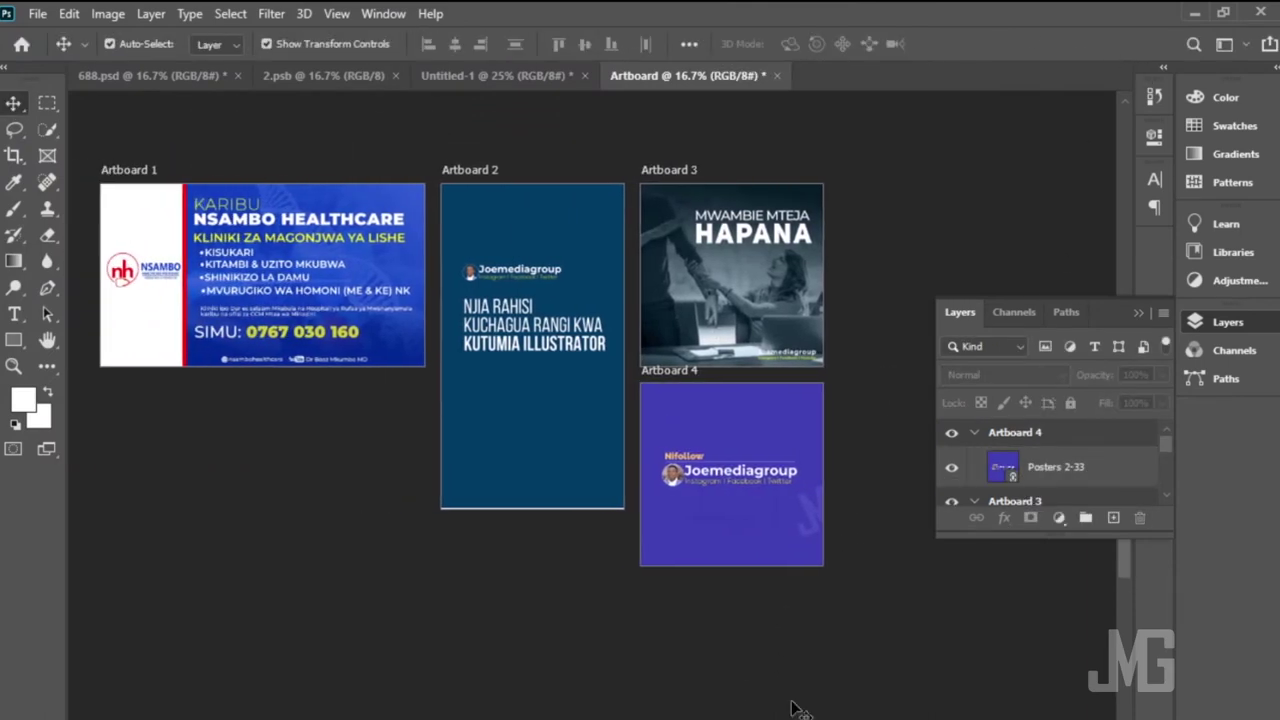
{"action": "scroll", "coordinate": [790, 680], "scroll_direction": "up", "scroll_amount": 1}
{"action": "scroll", "coordinate": [600, 440], "scroll_direction": "right", "scroll_amount": 2}
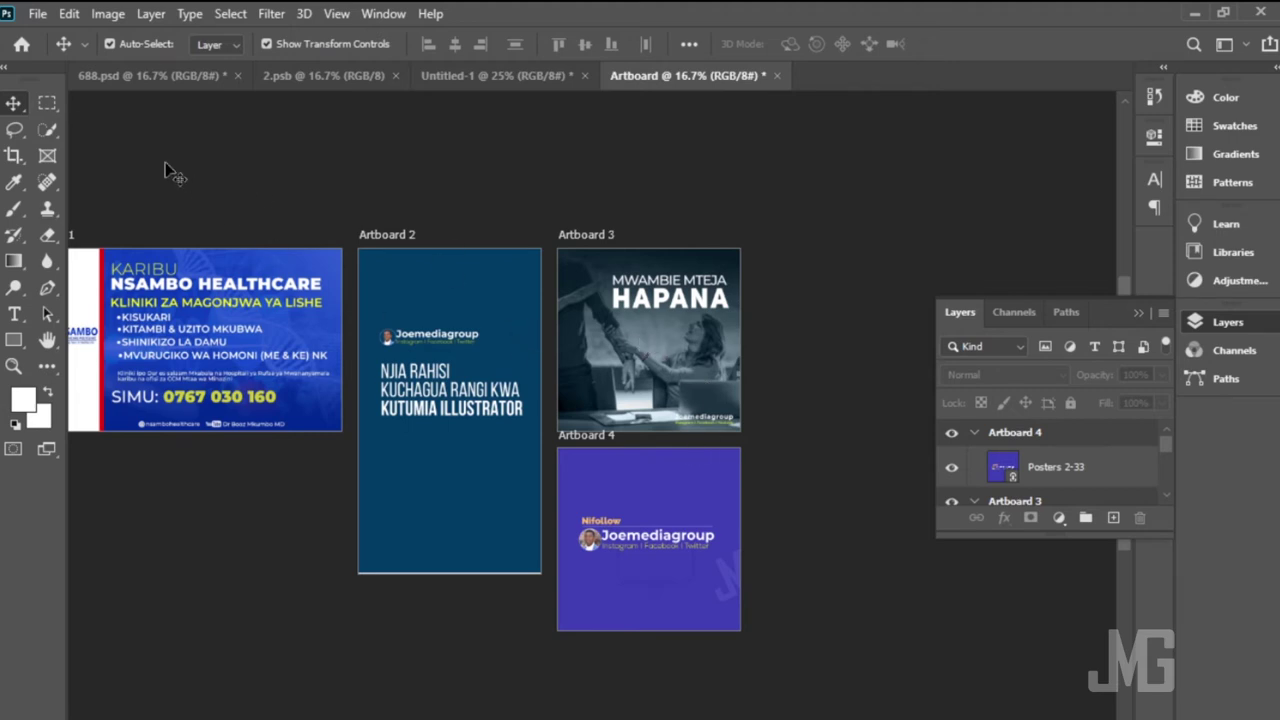
Step: Select Artboard 4 with the Artboard Tool and add Artboard 5 to its right
{"action": "left_click", "coordinate": [1034, 441]}
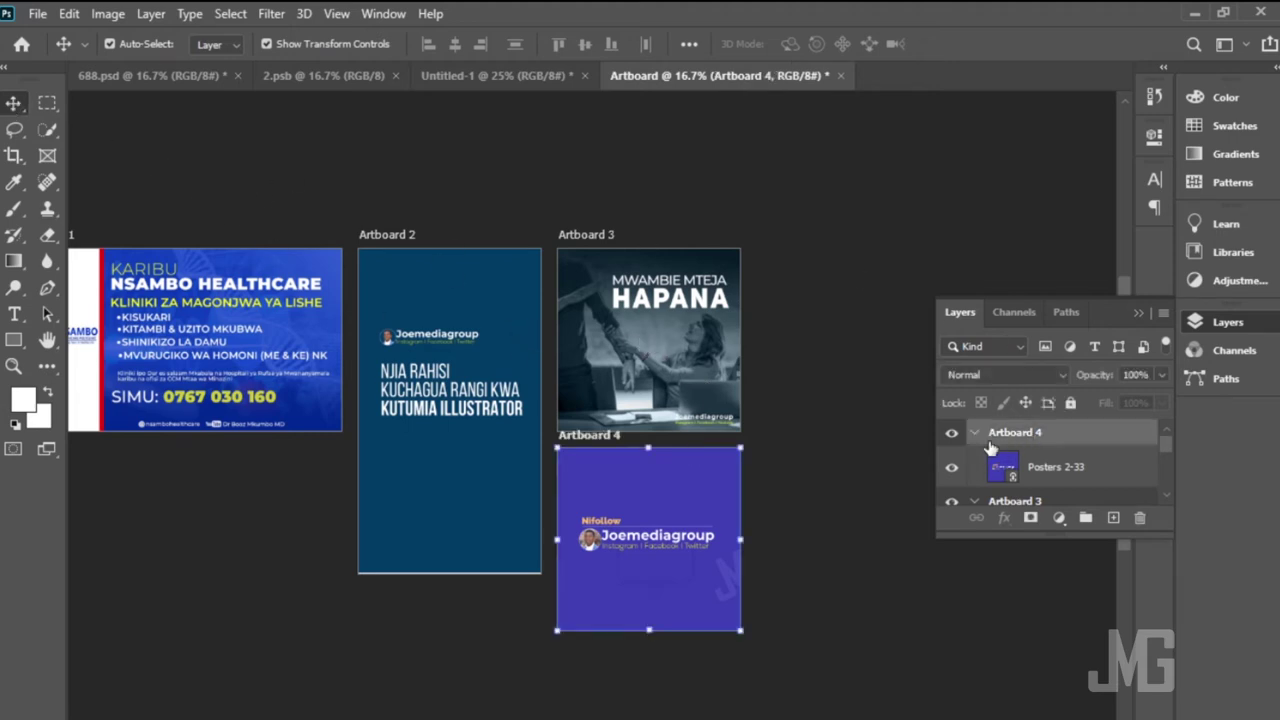
{"action": "right_click", "coordinate": [16, 107]}
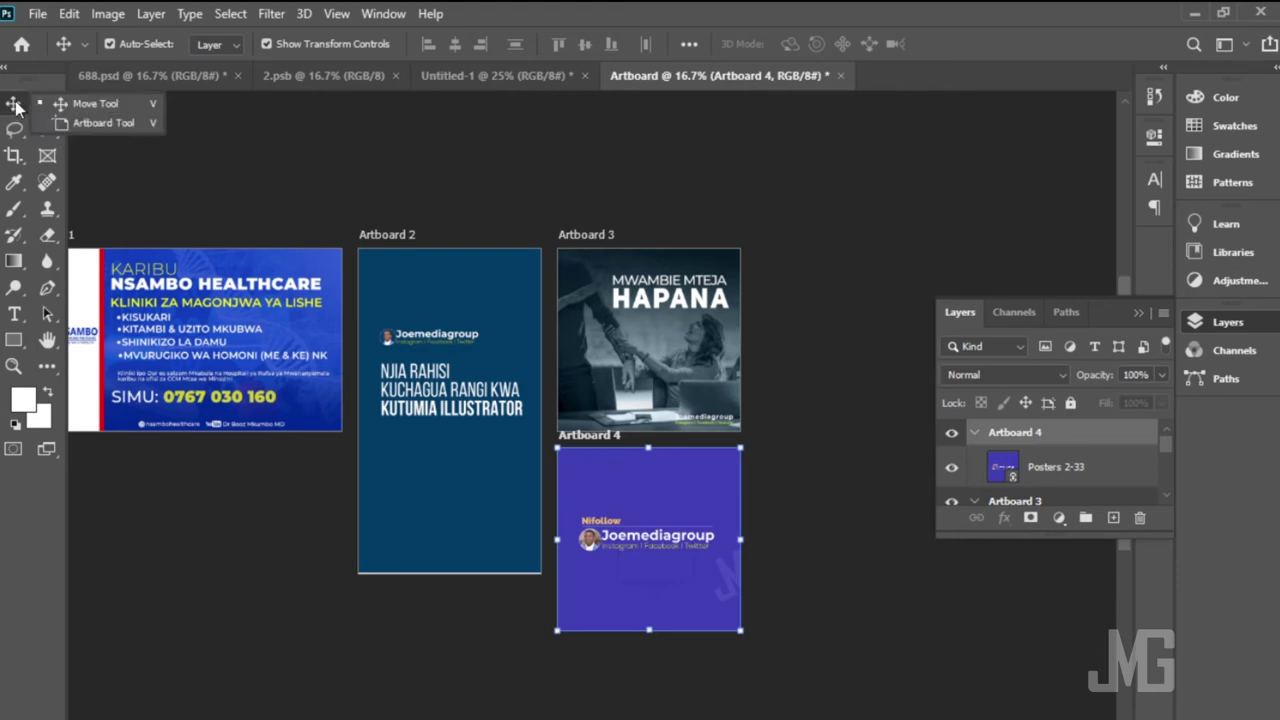
{"action": "left_click", "coordinate": [90, 123]}
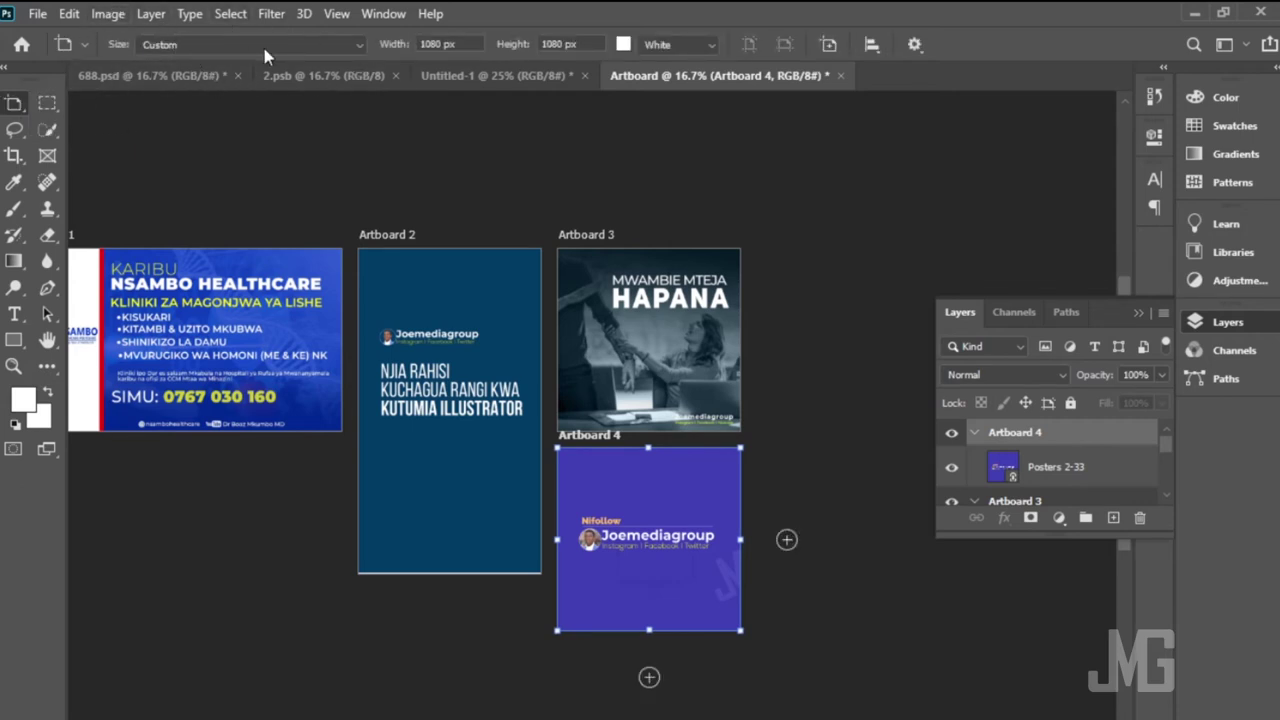
{"action": "left_click", "coordinate": [348, 43]}
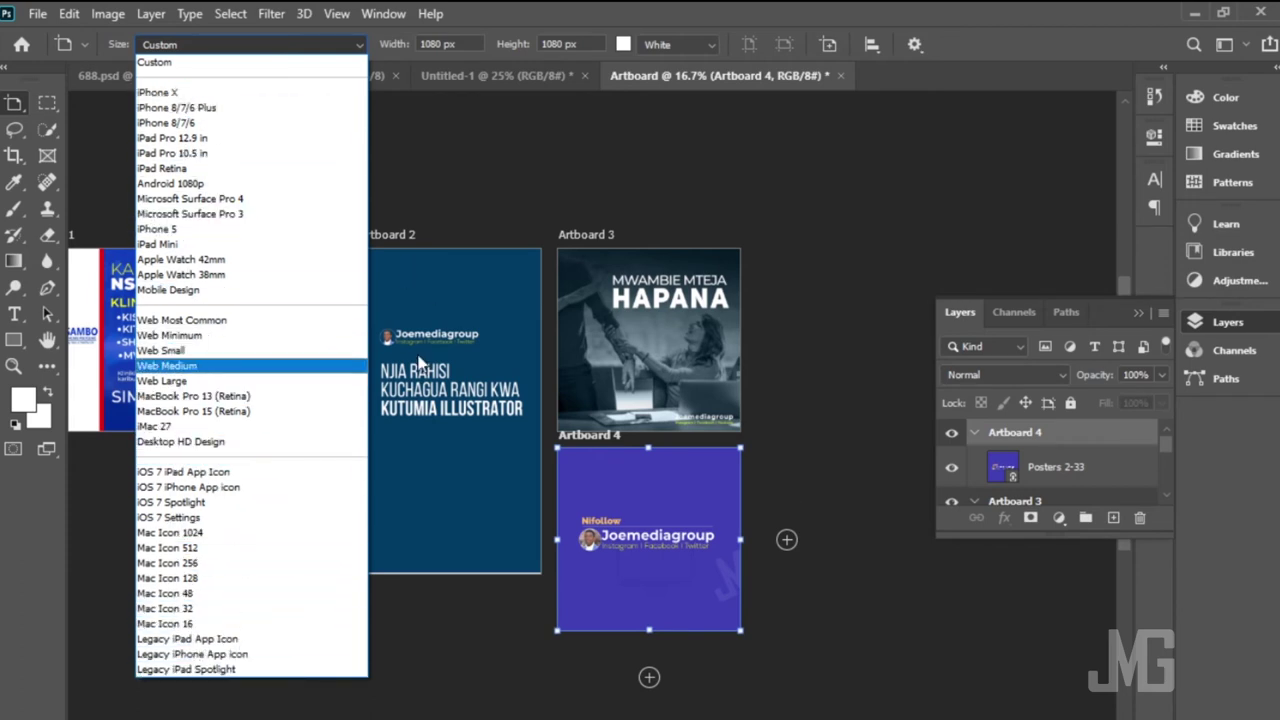
{"action": "left_click", "coordinate": [800, 537]}
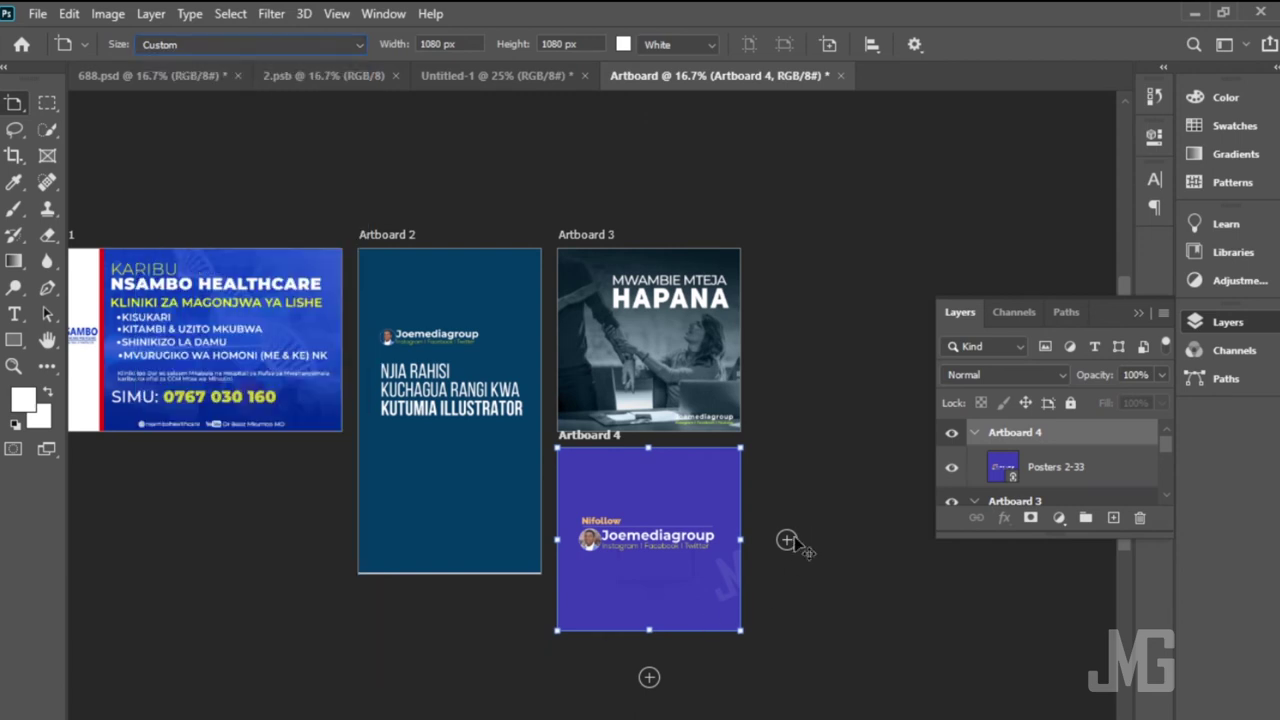
{"action": "left_click", "coordinate": [787, 540]}
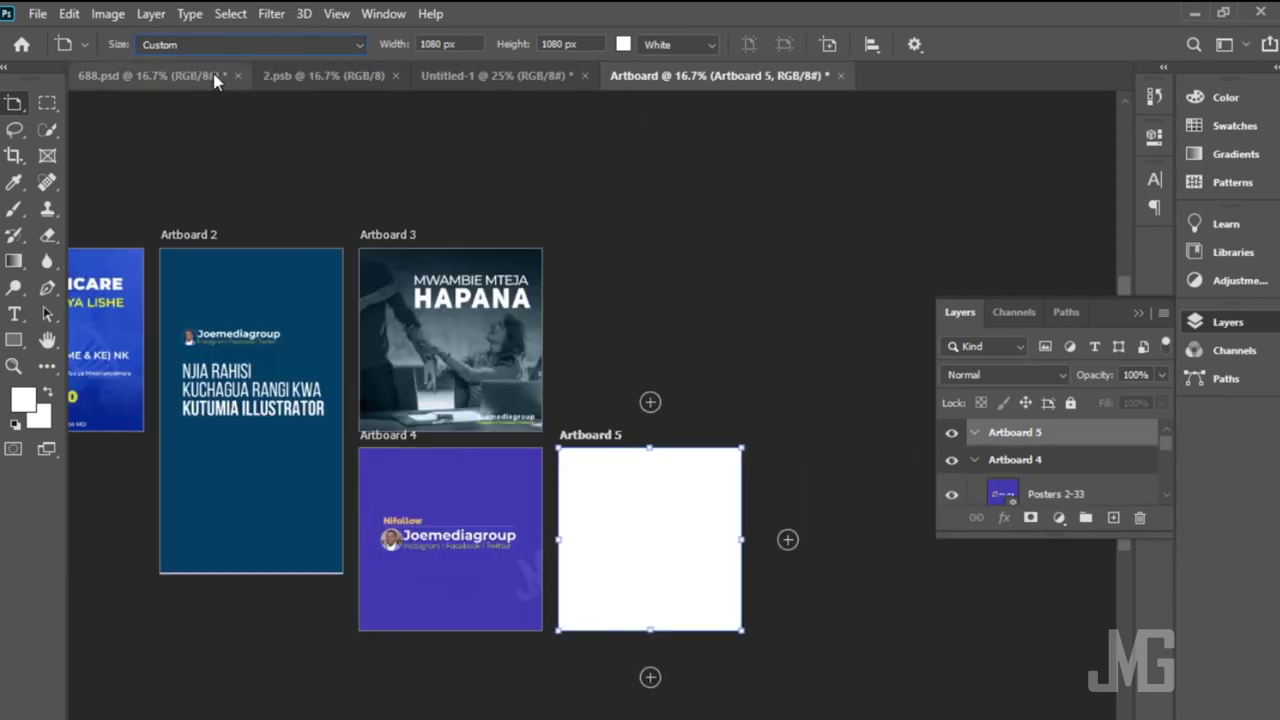
Step: Try iPad Pro 12.9, iPhone 8/7/6, iPhone X, Apple Watch 42mm and Web Medium sizes on Artboard 5
{"action": "left_click", "coordinate": [328, 48]}
{"action": "left_click", "coordinate": [216, 140]}
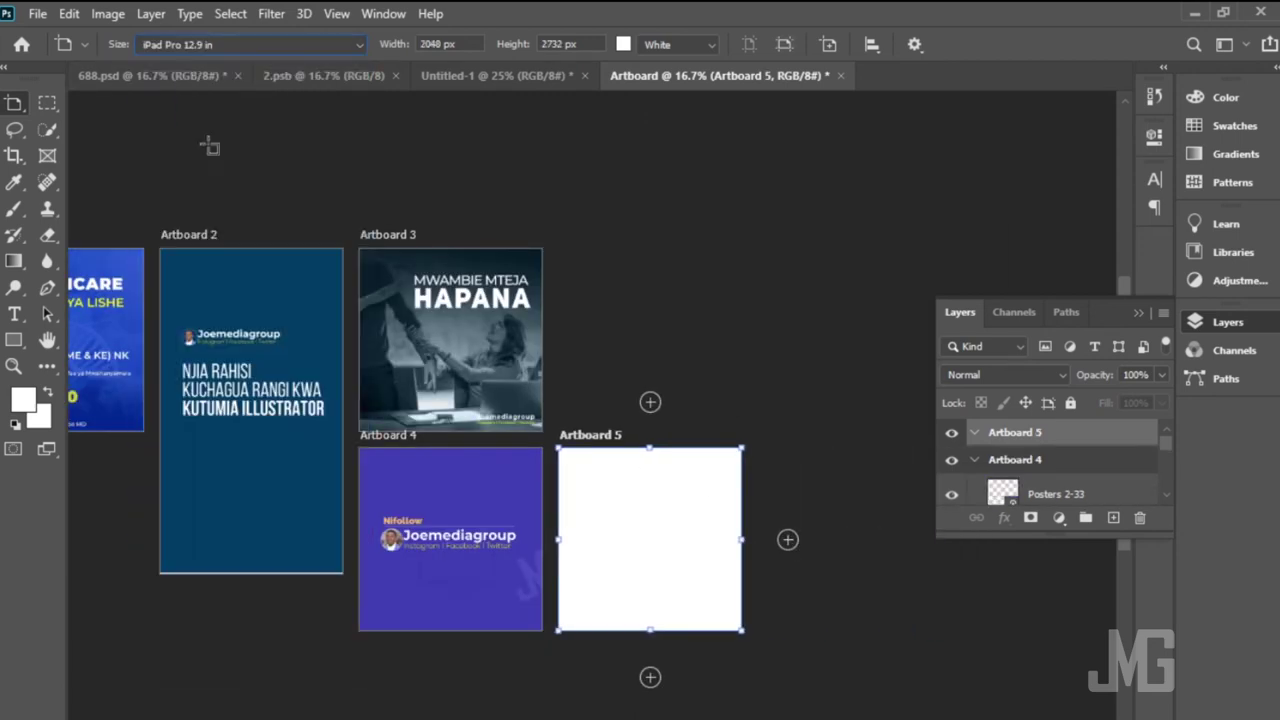
{"action": "left_click", "coordinate": [337, 48]}
{"action": "left_click", "coordinate": [198, 124]}
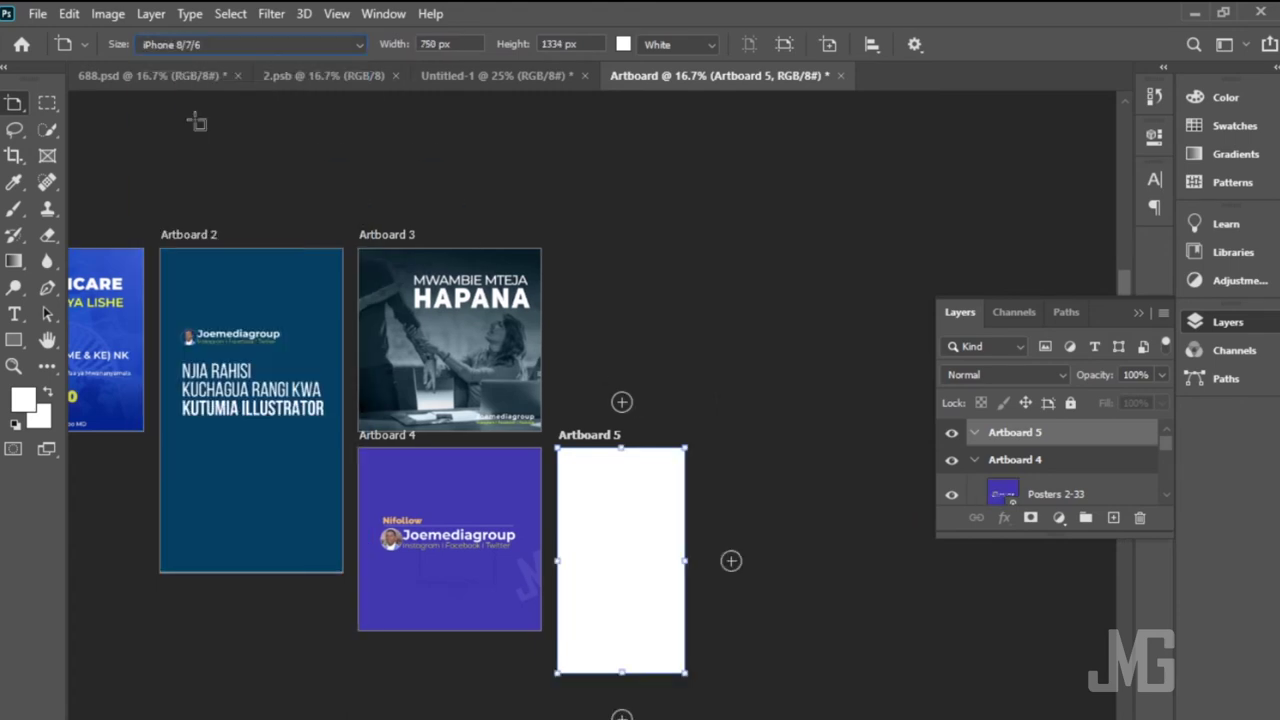
{"action": "left_click", "coordinate": [245, 56]}
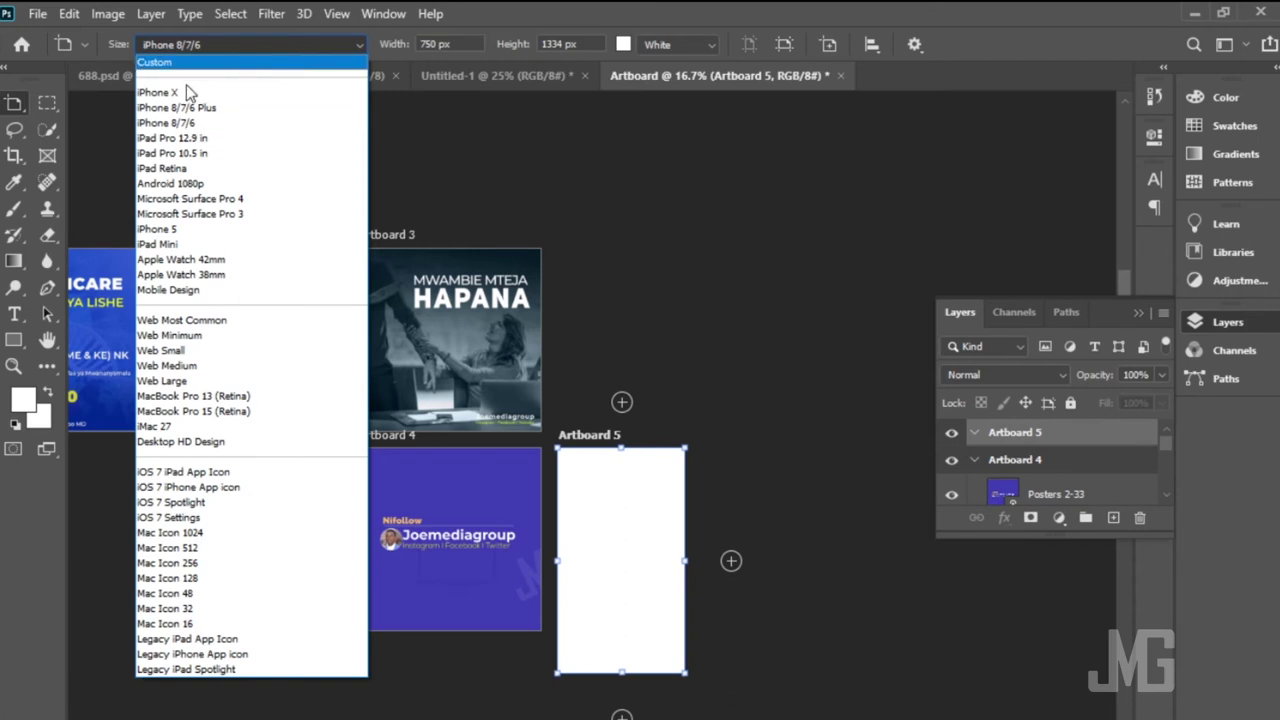
{"action": "left_click", "coordinate": [186, 93]}
{"action": "left_click", "coordinate": [305, 44]}
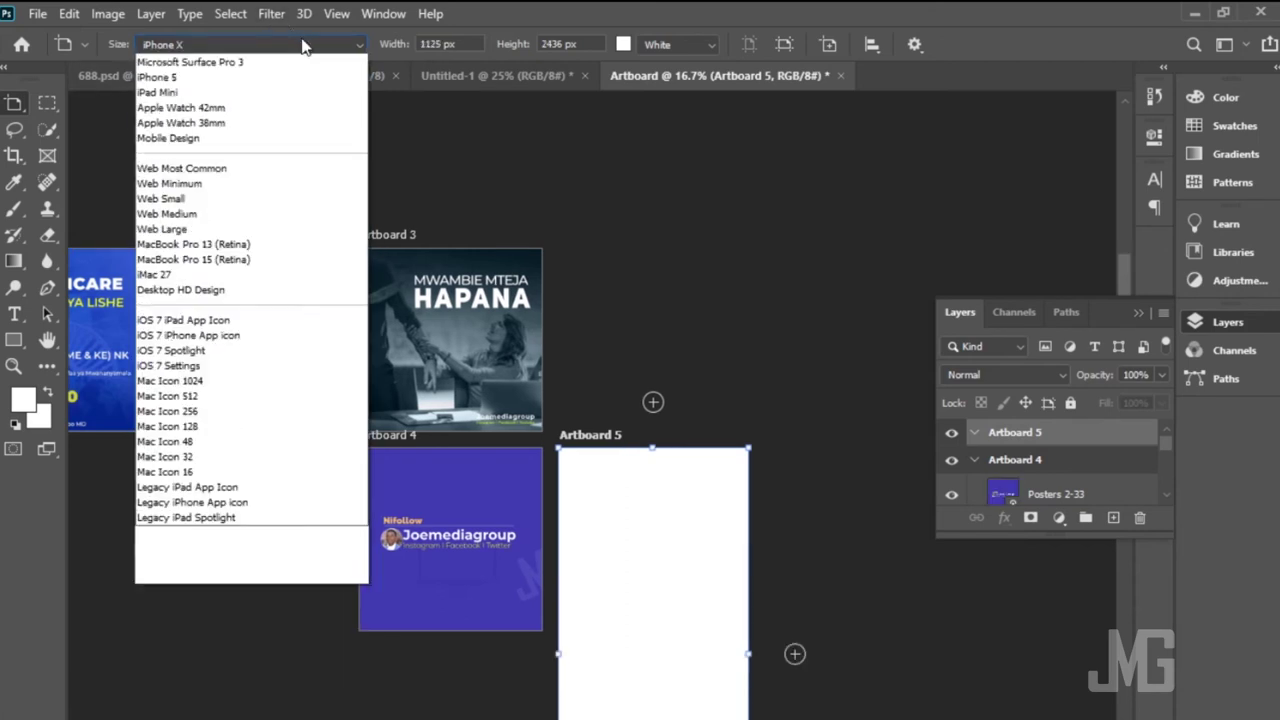
{"action": "left_click", "coordinate": [222, 259]}
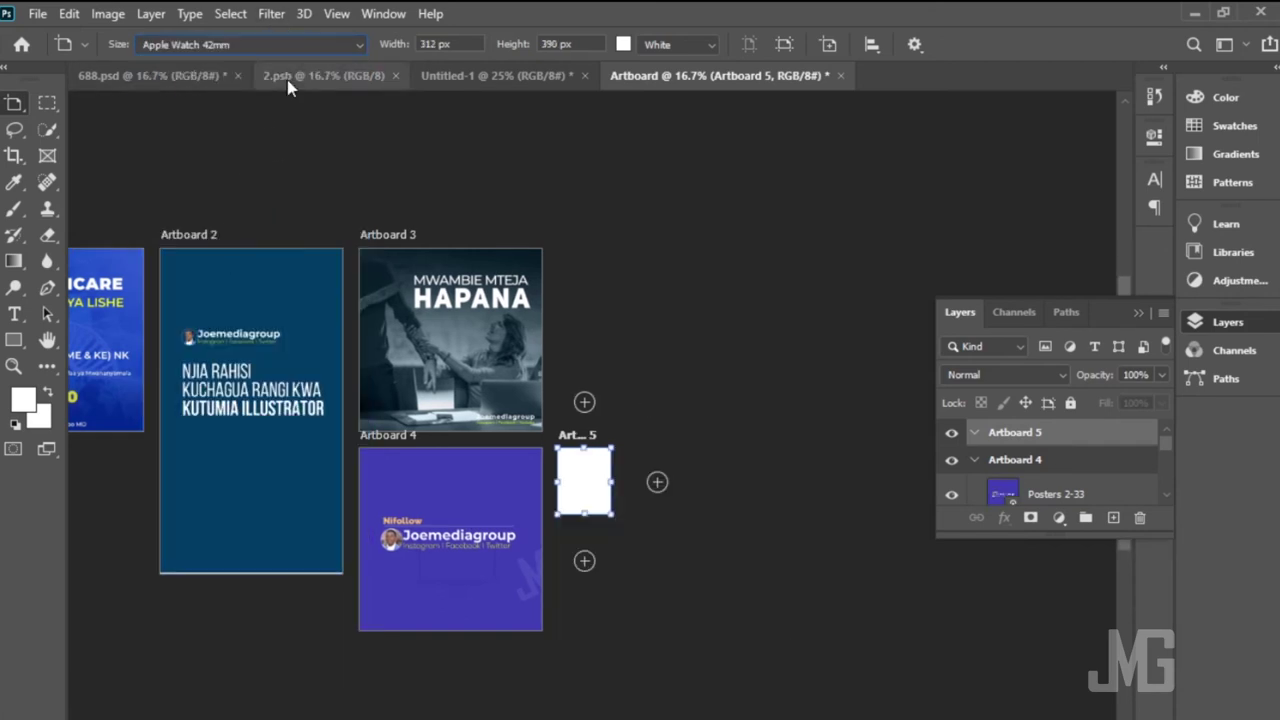
{"action": "left_click", "coordinate": [296, 48]}
{"action": "left_click", "coordinate": [210, 366]}
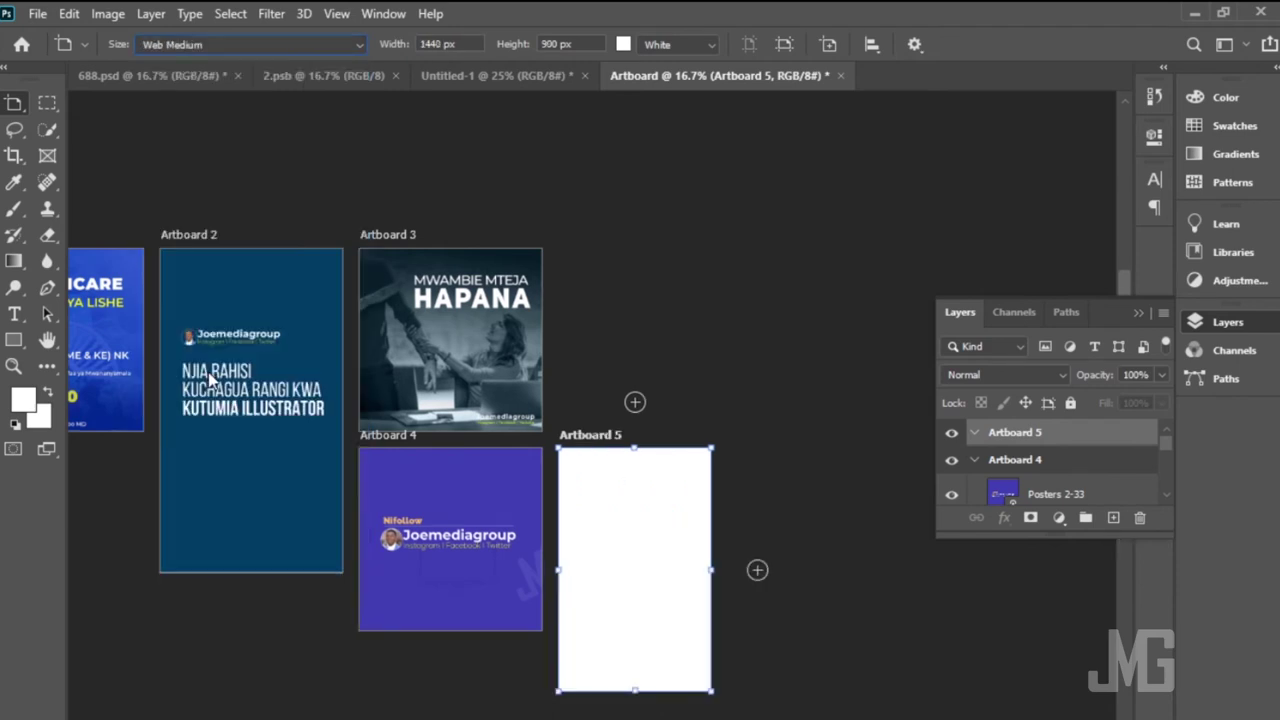
Step: Try Web Small, iMac 27, Legacy iPad App Icon and Mobile Design, finally choosing iPad Pro 10.5 in
{"action": "left_click", "coordinate": [305, 45]}
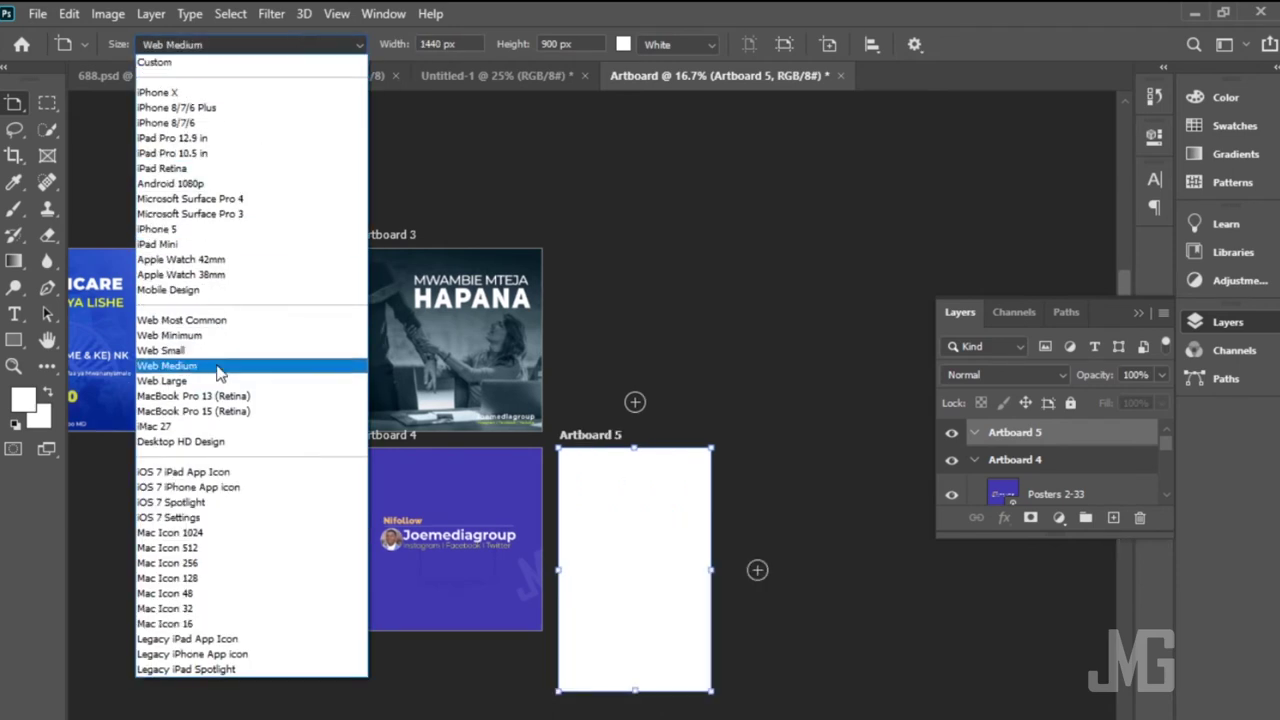
{"action": "left_click", "coordinate": [218, 352]}
{"action": "left_click", "coordinate": [285, 45]}
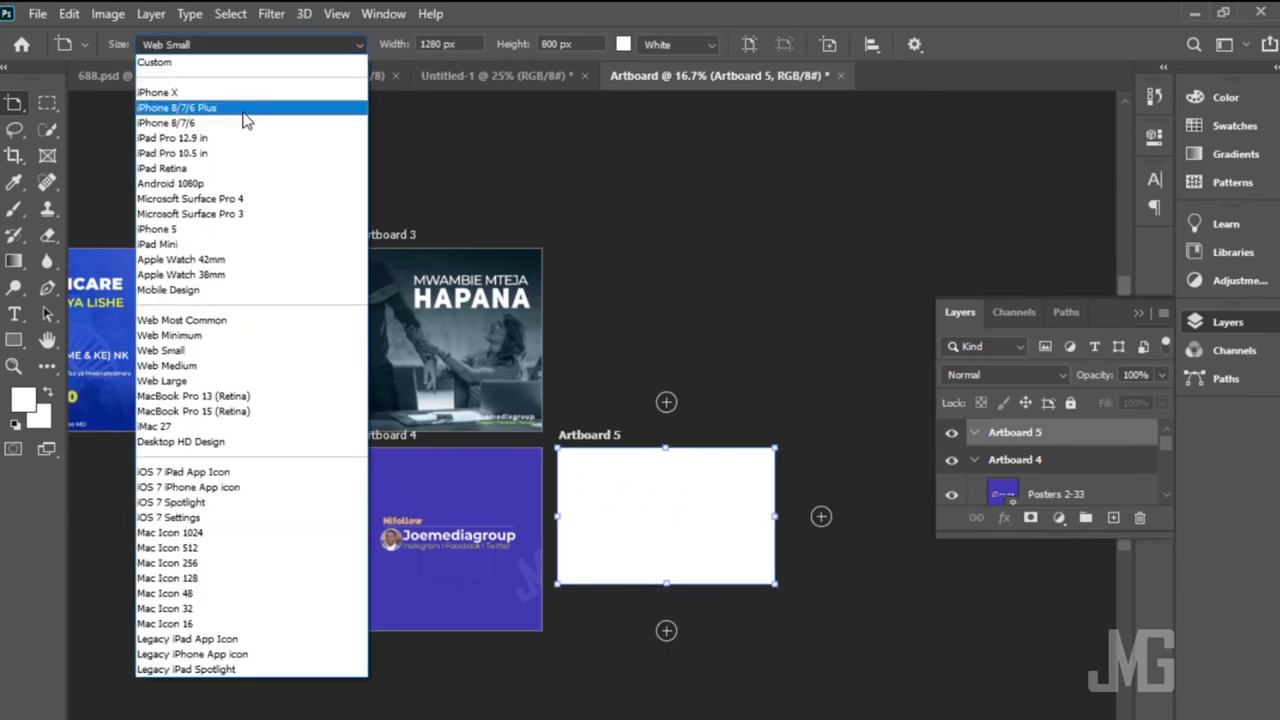
{"action": "left_click", "coordinate": [204, 426]}
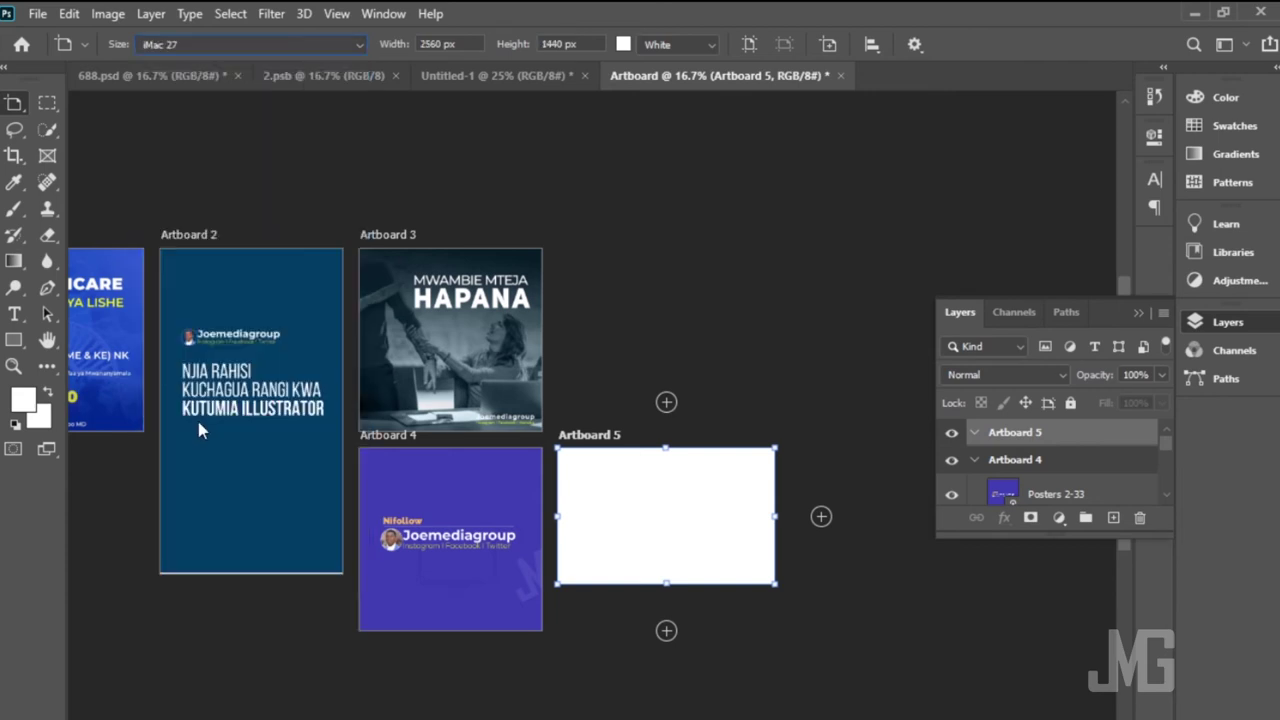
{"action": "left_click", "coordinate": [240, 44]}
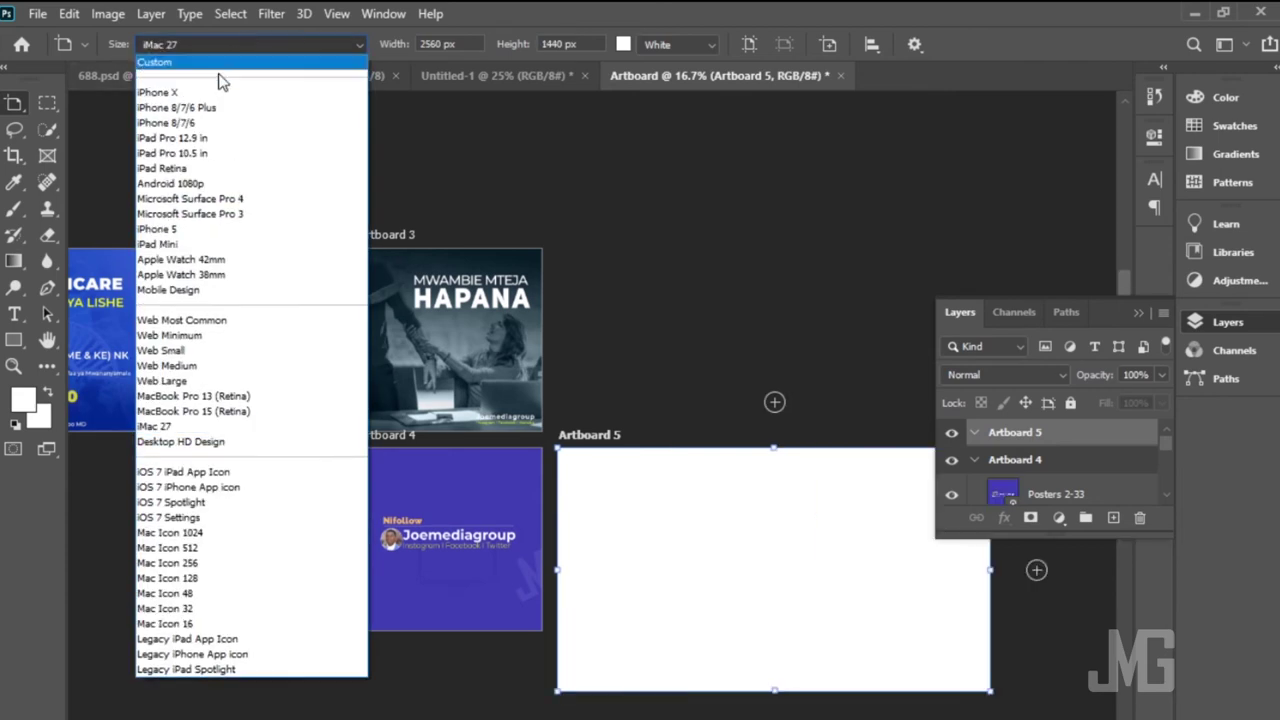
{"action": "left_click", "coordinate": [206, 639]}
{"action": "left_click", "coordinate": [276, 46]}
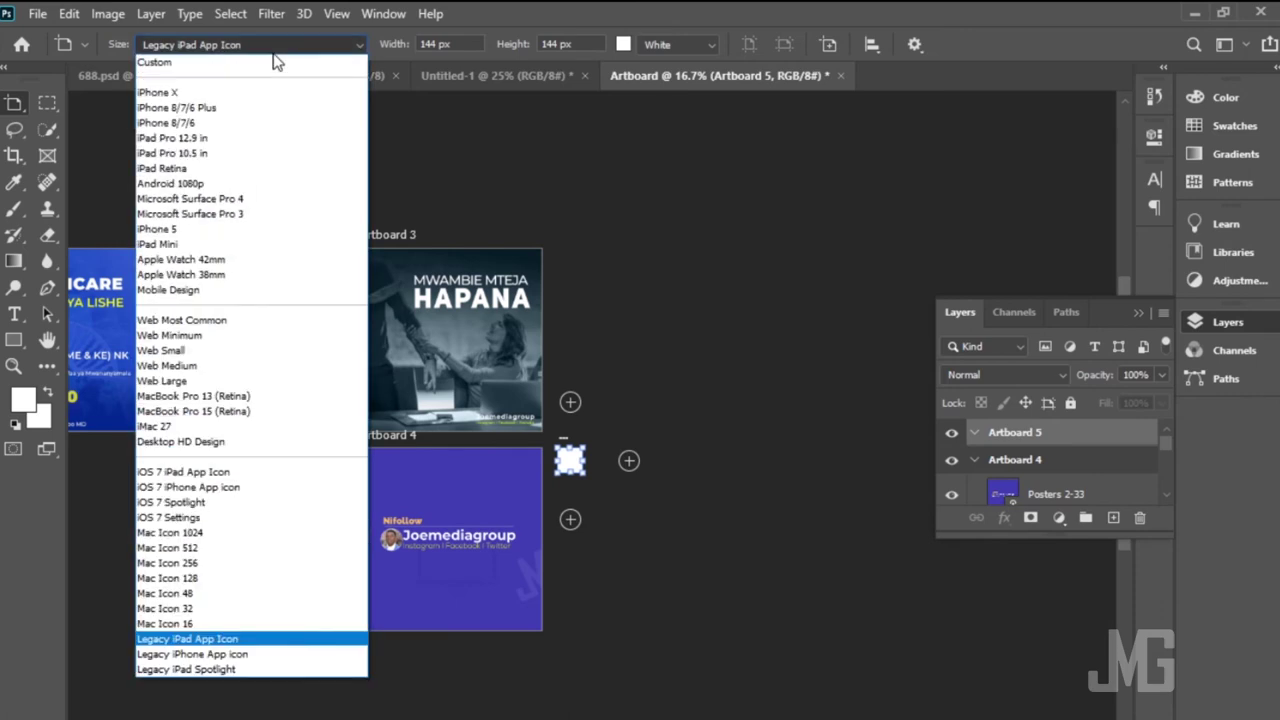
{"action": "left_click", "coordinate": [192, 294]}
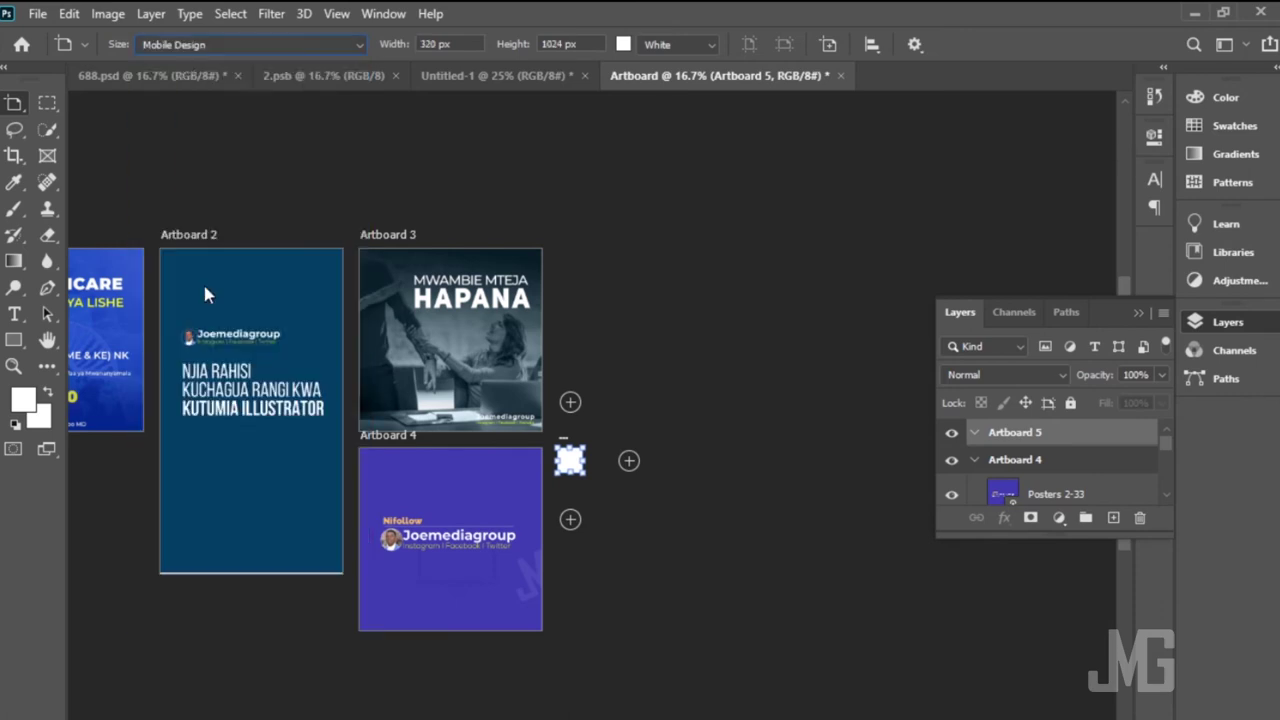
{"action": "left_click", "coordinate": [279, 44]}
{"action": "left_click", "coordinate": [214, 147]}
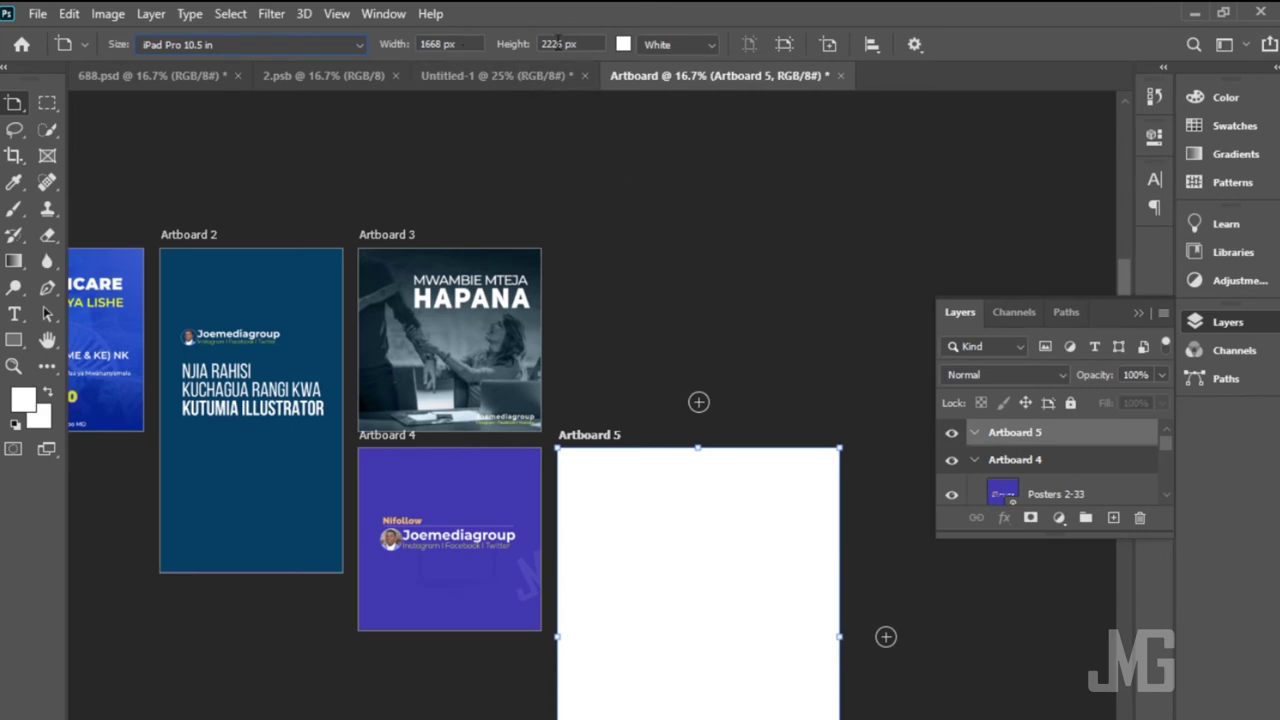
Step: Collapse the four artboard groups in the Layers panel and enlarge the list to show every artboard
{"action": "left_click", "coordinate": [975, 461]}
{"action": "scroll", "coordinate": [1065, 470], "scroll_direction": "down", "scroll_amount": 3}
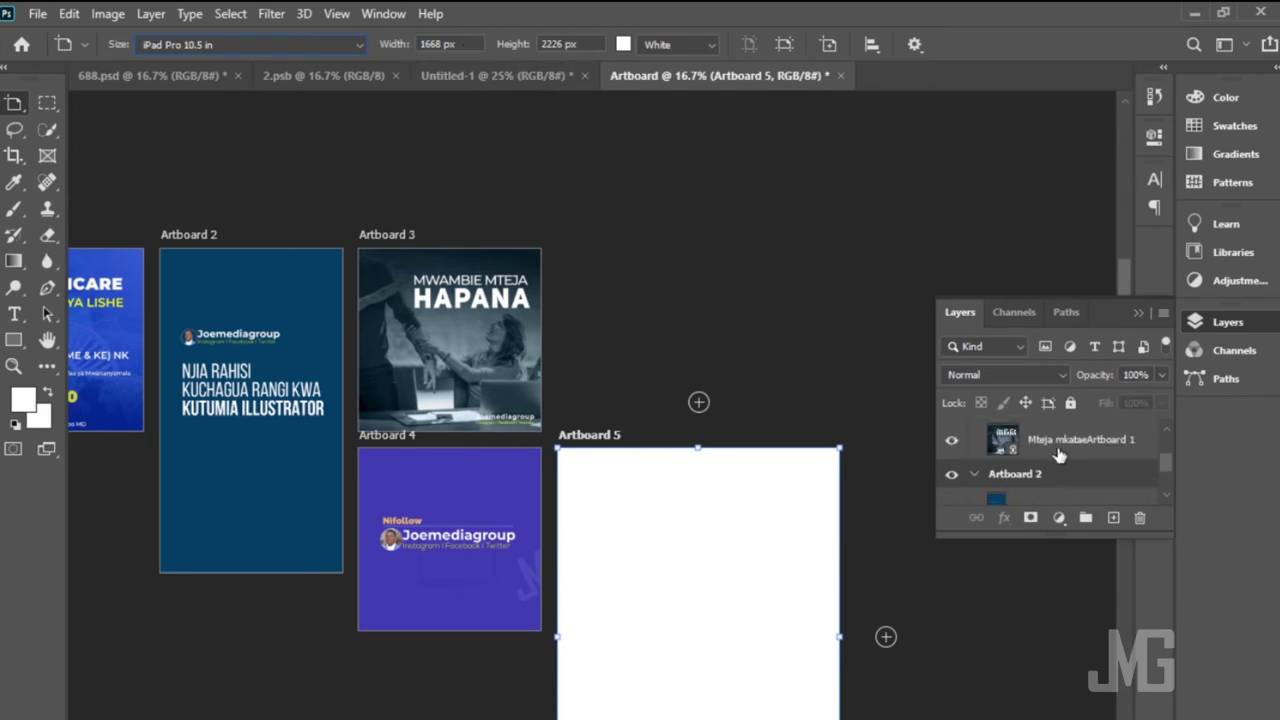
{"action": "scroll", "coordinate": [1052, 452], "scroll_direction": "up", "scroll_amount": 1}
{"action": "scroll", "coordinate": [1040, 460], "scroll_direction": "up", "scroll_amount": 1}
{"action": "left_click", "coordinate": [975, 461]}
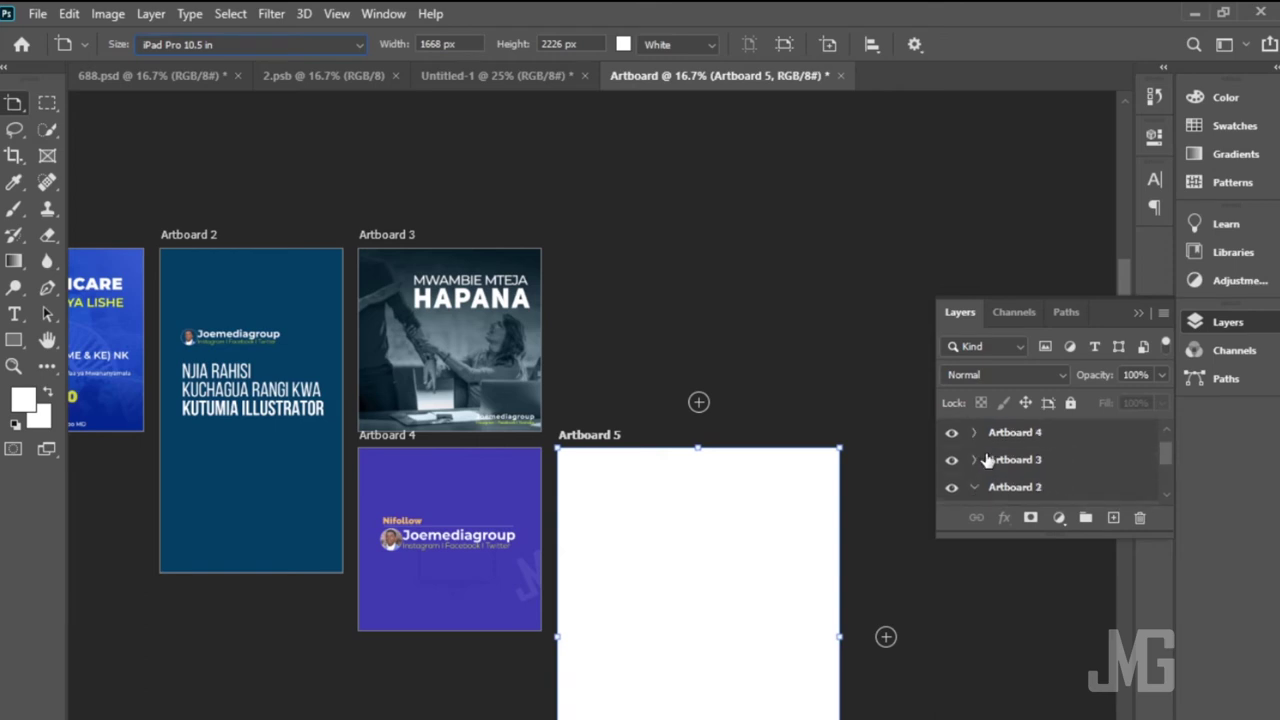
{"action": "scroll", "coordinate": [1031, 473], "scroll_direction": "down", "scroll_amount": 2}
{"action": "scroll", "coordinate": [1044, 472], "scroll_direction": "up", "scroll_amount": 2}
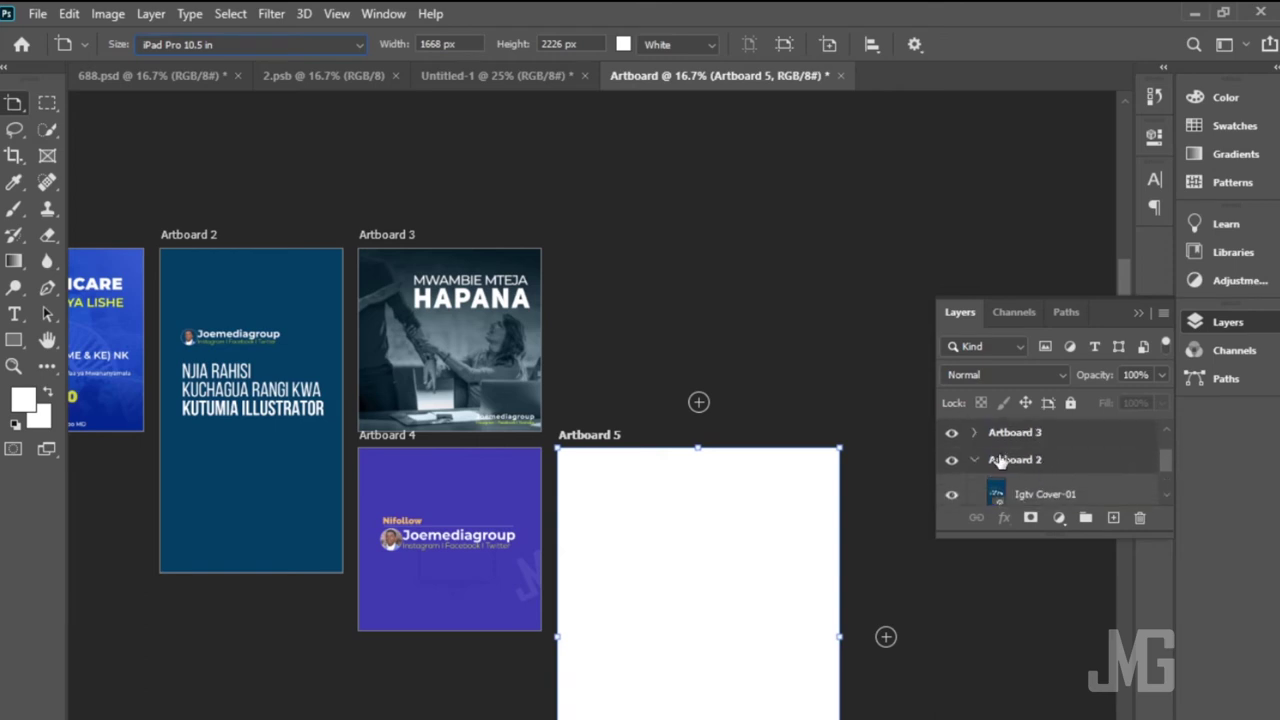
{"action": "left_click", "coordinate": [975, 462]}
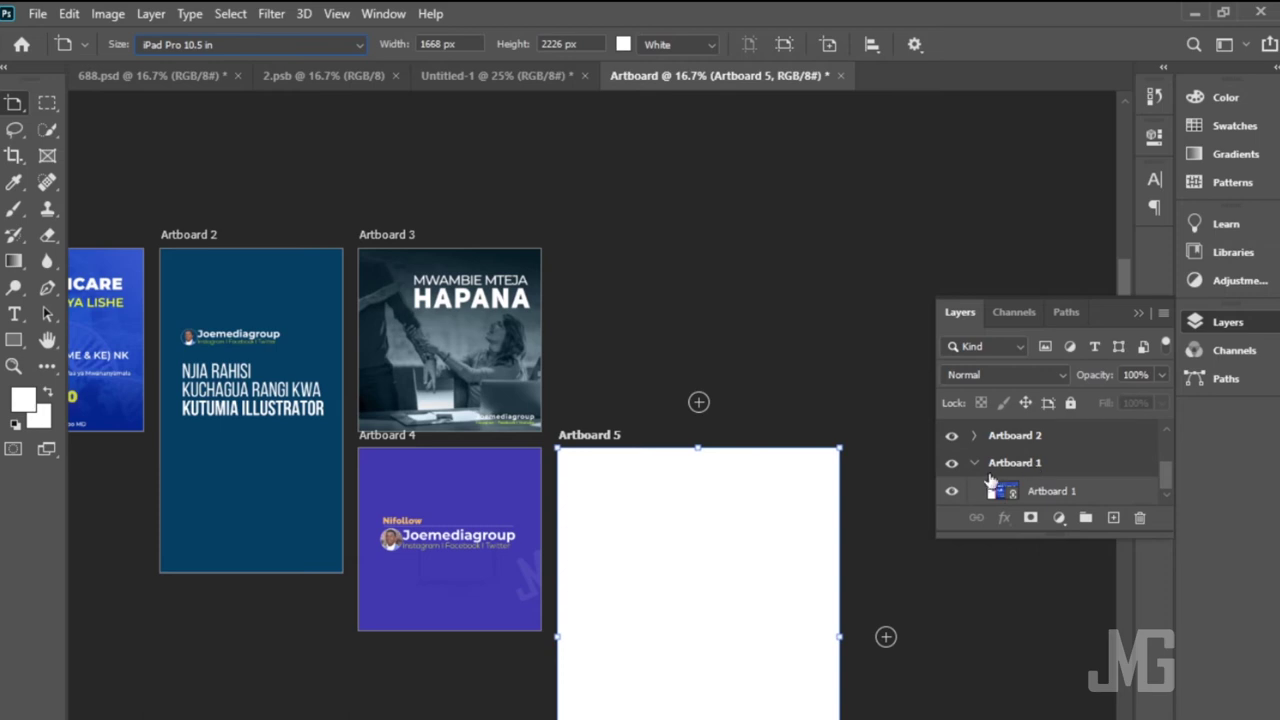
{"action": "left_click", "coordinate": [975, 464]}
{"action": "scroll", "coordinate": [1080, 478], "scroll_direction": "up", "scroll_amount": 2}
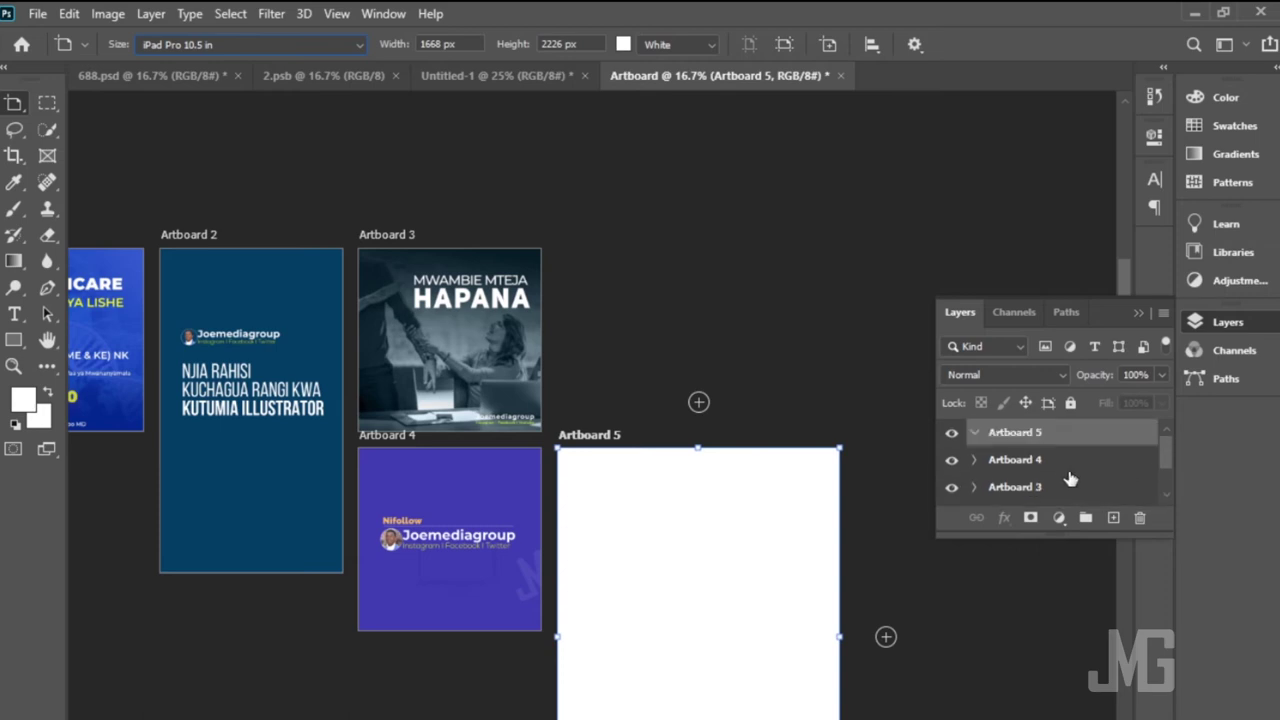
{"action": "left_click_drag", "start_coordinate": [1049, 540], "coordinate": [1049, 712]}
Step: Select each artboard from Artboard 1 up to Artboard 5, then pan the canvas to reveal Artboard 1
{"action": "left_click", "coordinate": [1041, 543]}
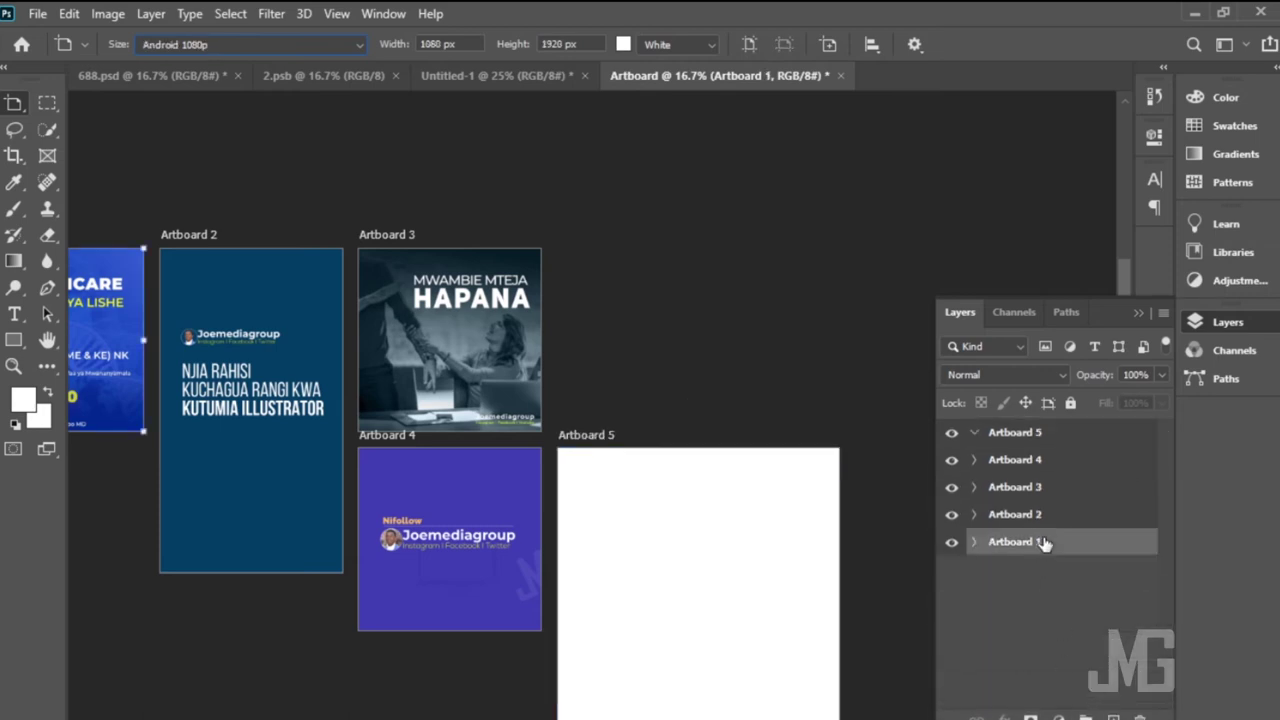
{"action": "left_click", "coordinate": [1047, 515]}
{"action": "left_click", "coordinate": [1050, 488]}
{"action": "left_click", "coordinate": [1053, 461]}
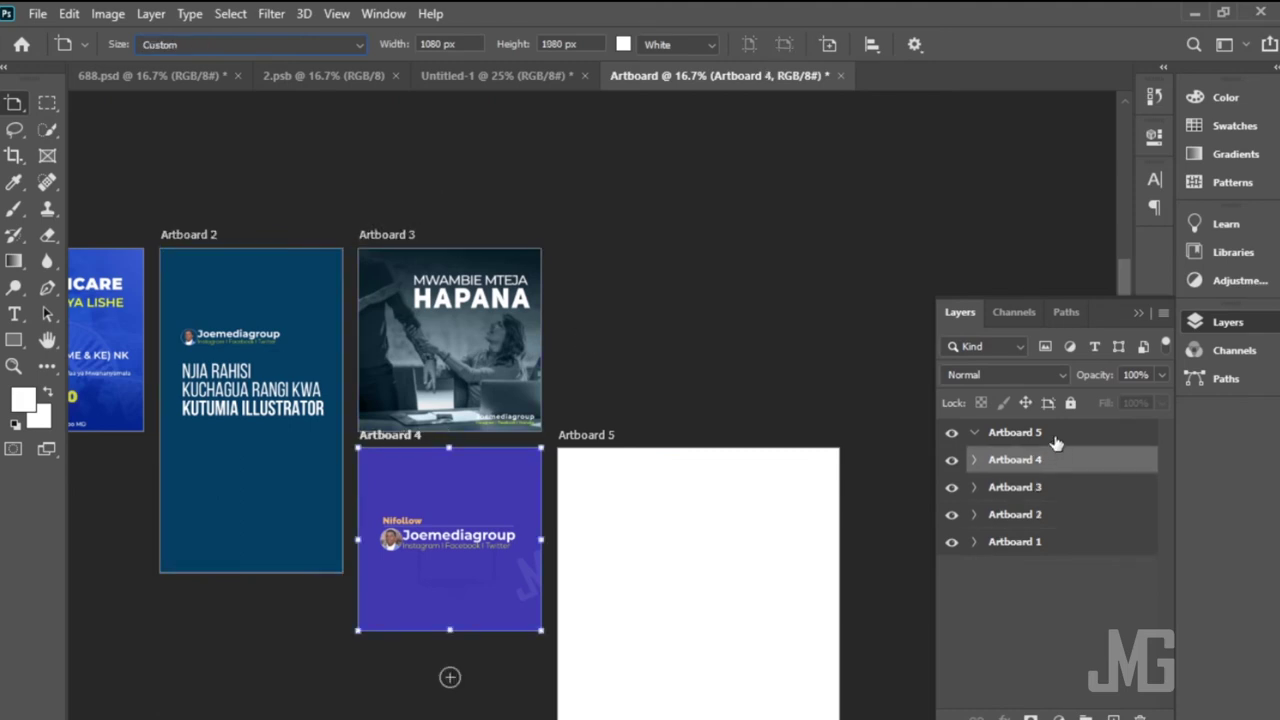
{"action": "left_click", "coordinate": [1056, 434]}
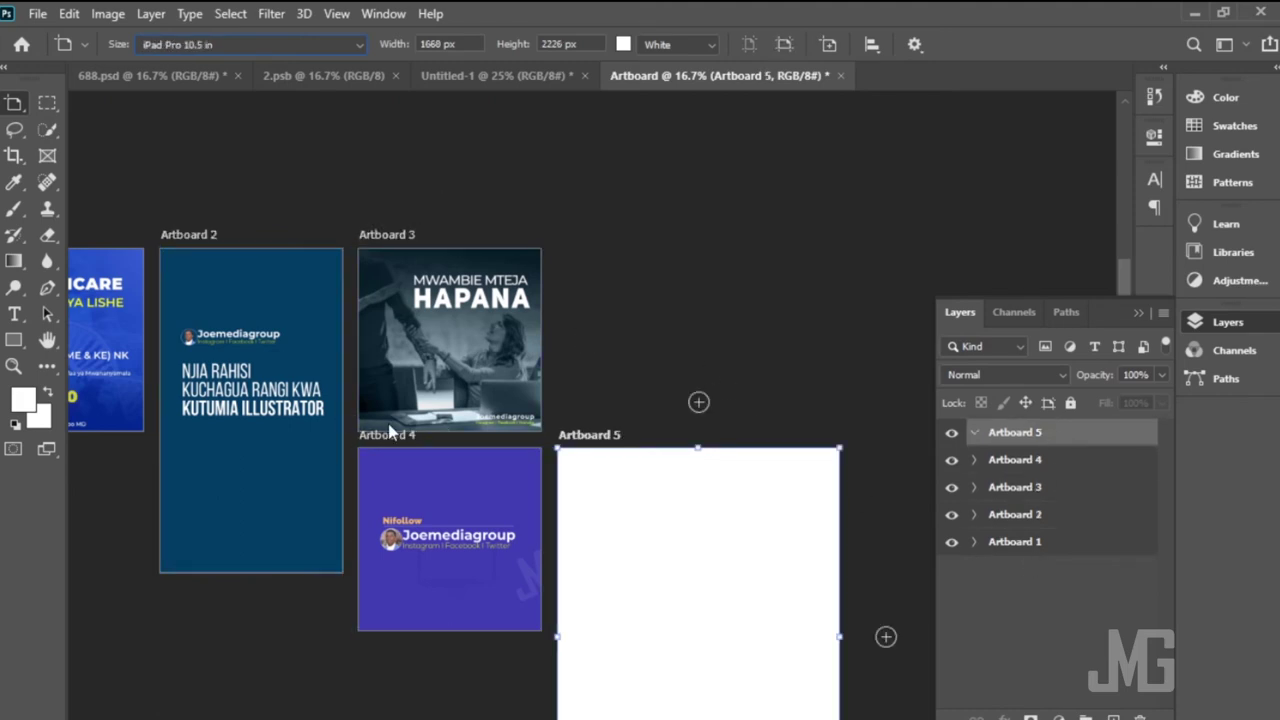
{"action": "left_click", "coordinate": [47, 340]}
{"action": "left_click_drag", "start_coordinate": [186, 370], "coordinate": [532, 385]}
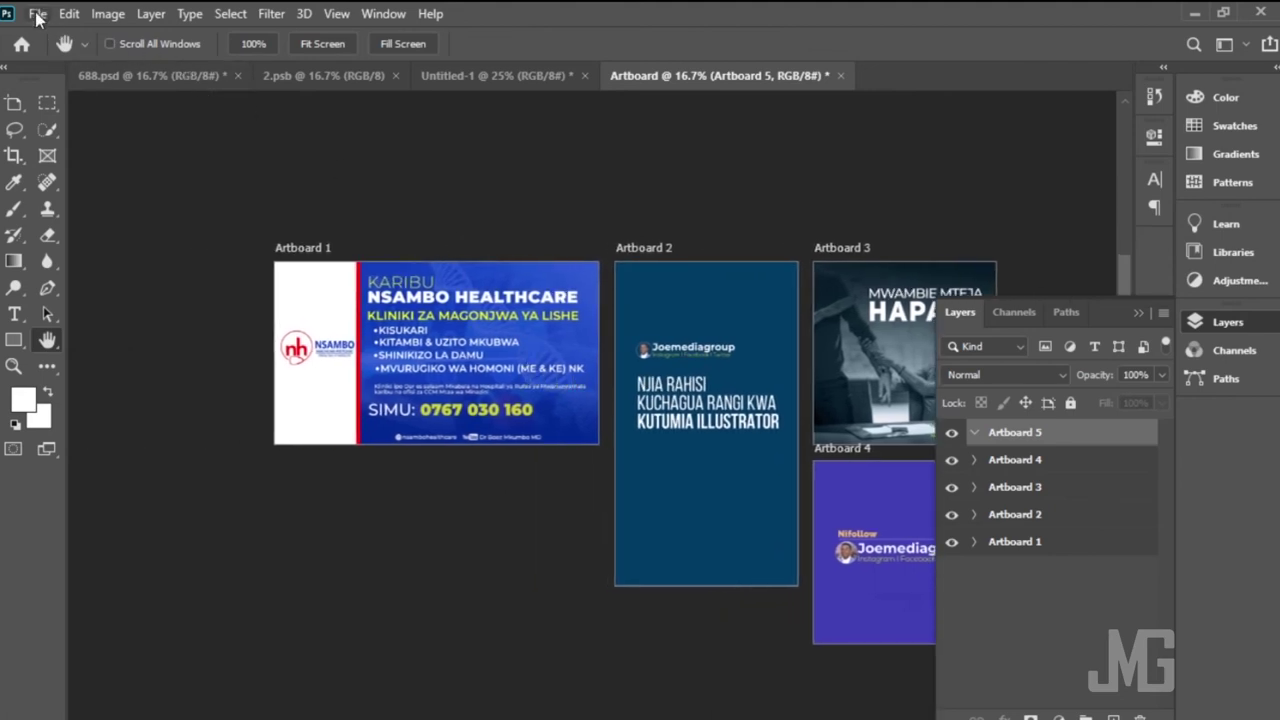
Step: Open File > Export > Export As for the artboards
{"action": "left_click", "coordinate": [37, 14]}
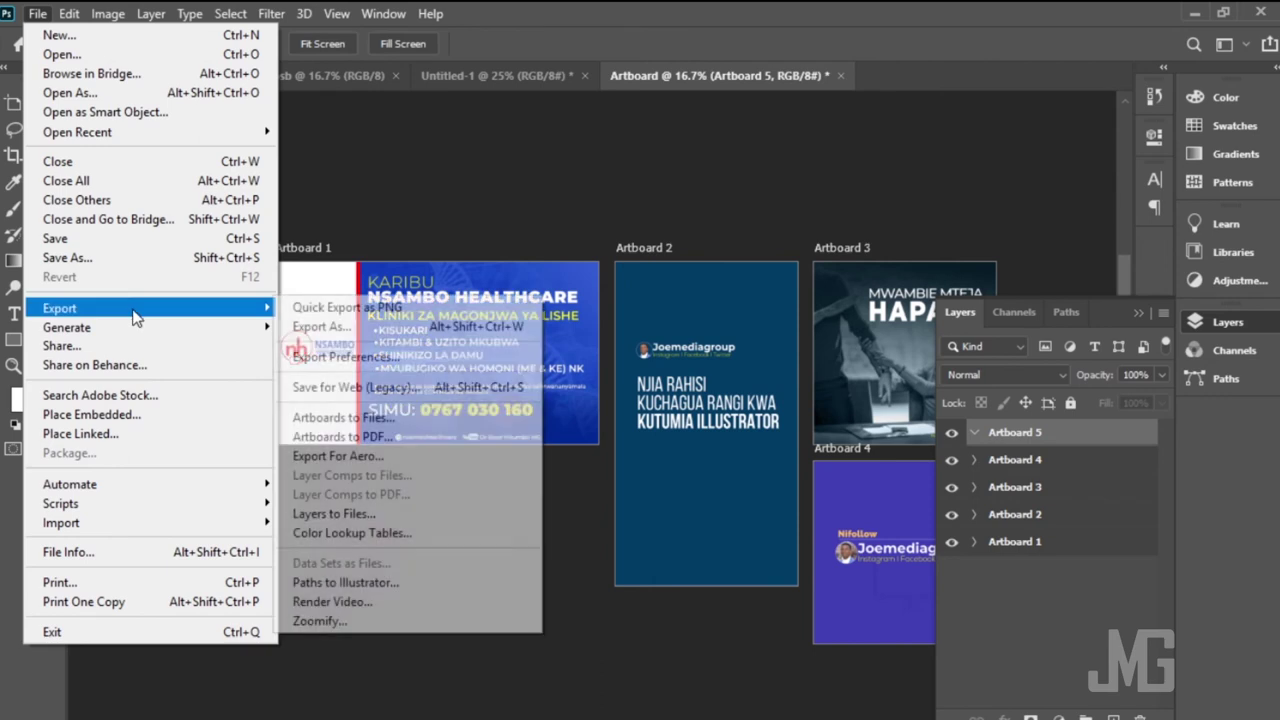
{"action": "mouse_move", "coordinate": [60, 308]}
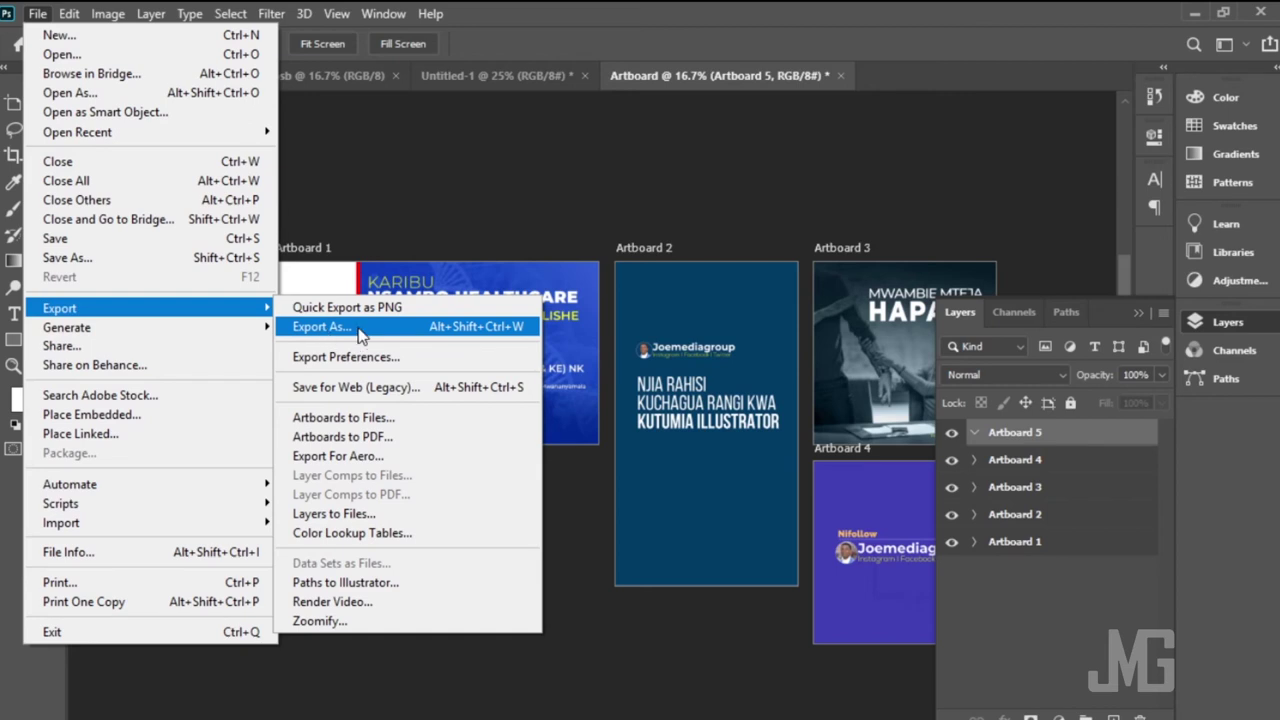
{"action": "left_click", "coordinate": [357, 327]}
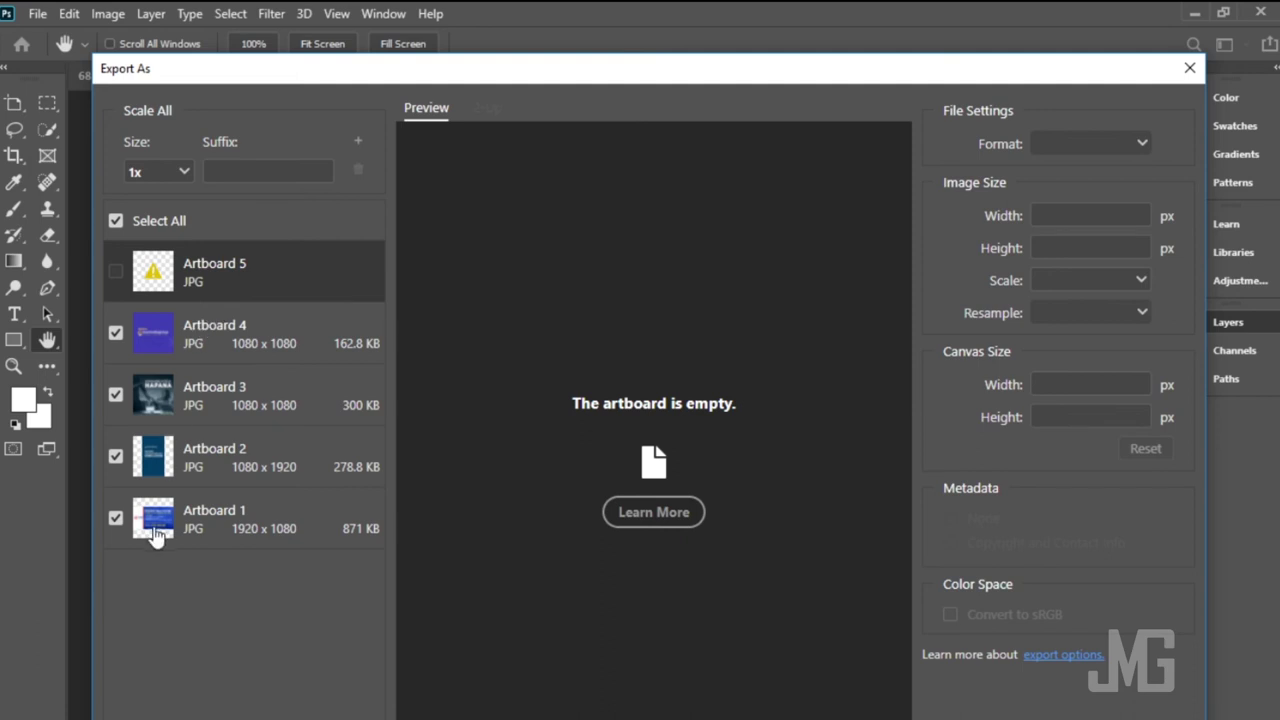
Step: Preview Artboards 1, 2, 3 and 4 in the Export As dialog
{"action": "left_click", "coordinate": [247, 530]}
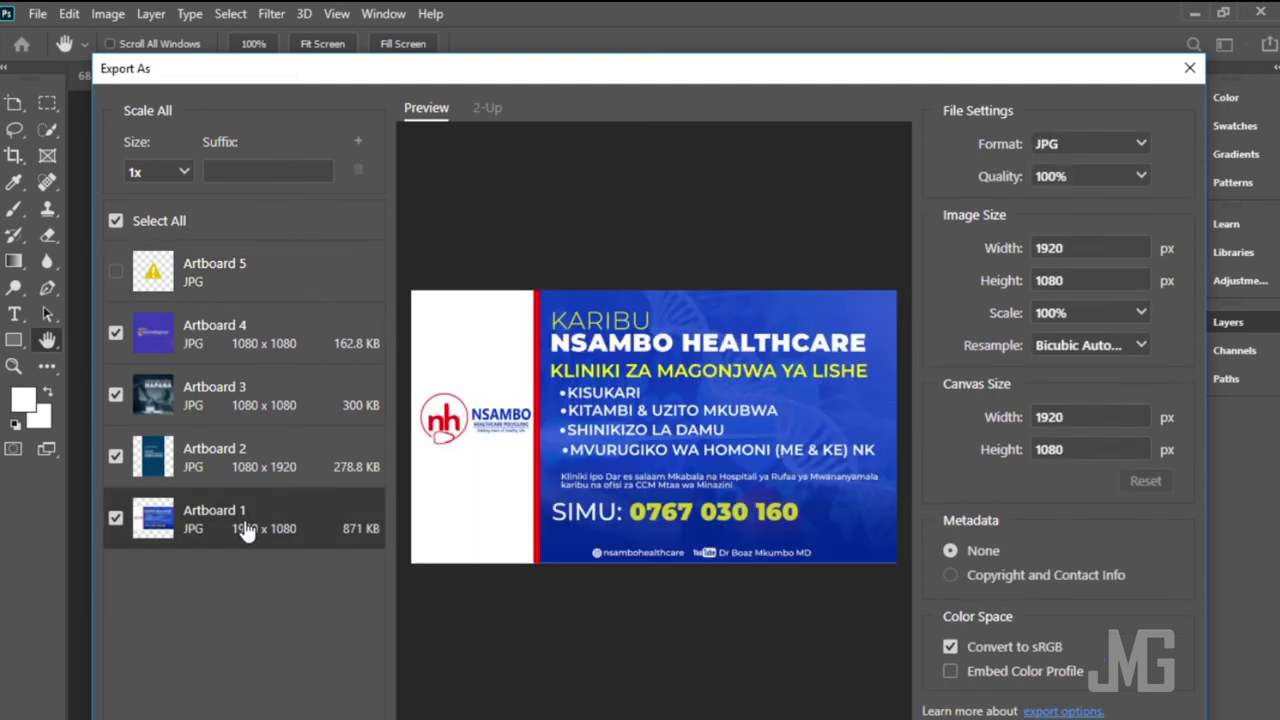
{"action": "left_click", "coordinate": [266, 458]}
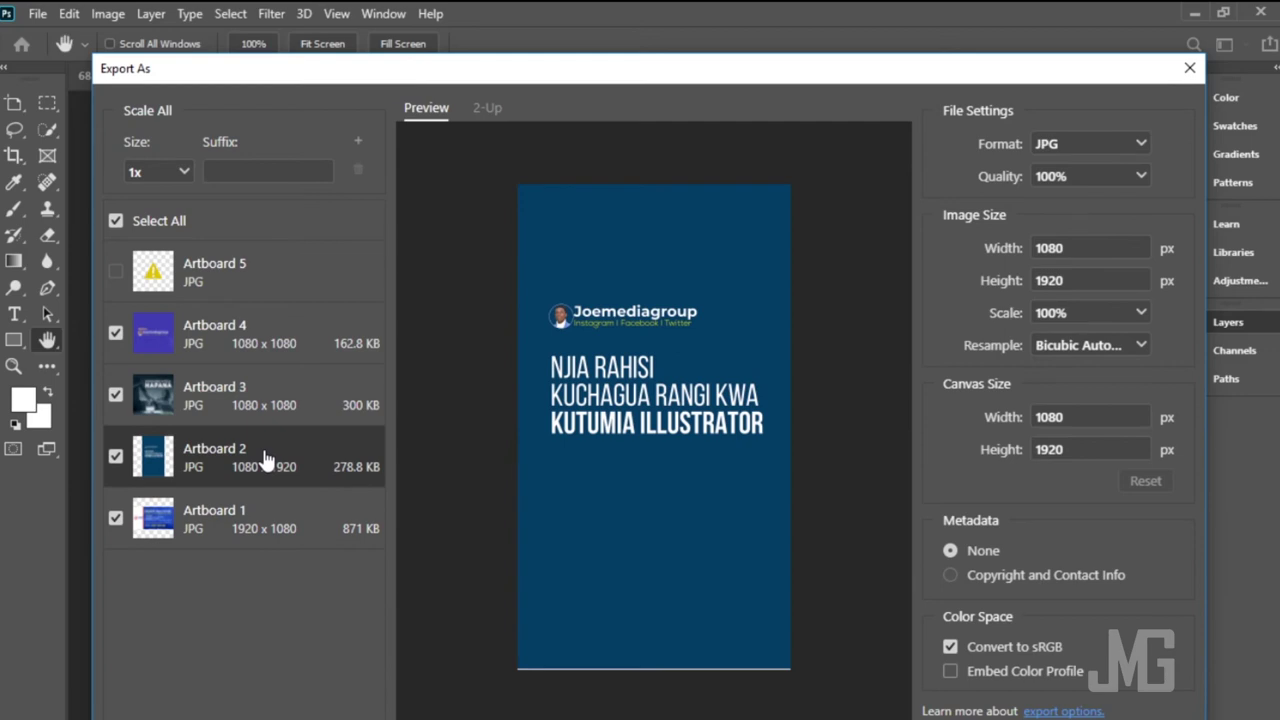
{"action": "left_click", "coordinate": [252, 414]}
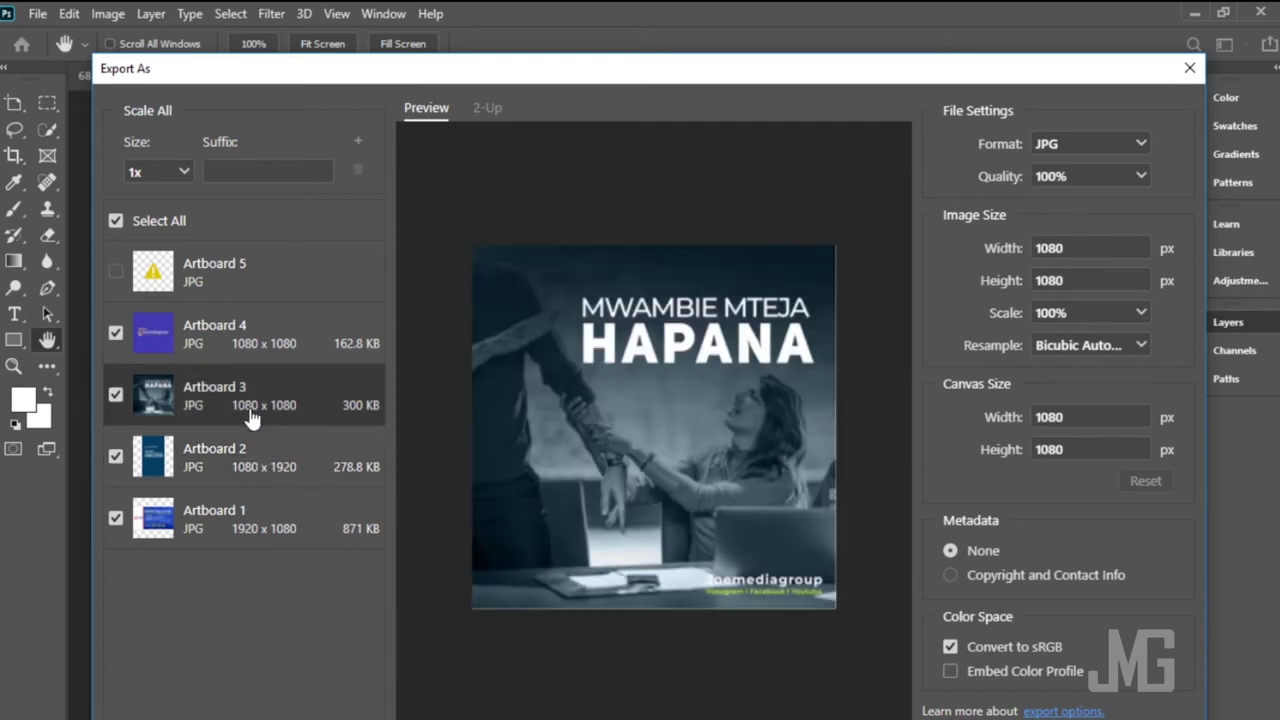
{"action": "left_click", "coordinate": [285, 340]}
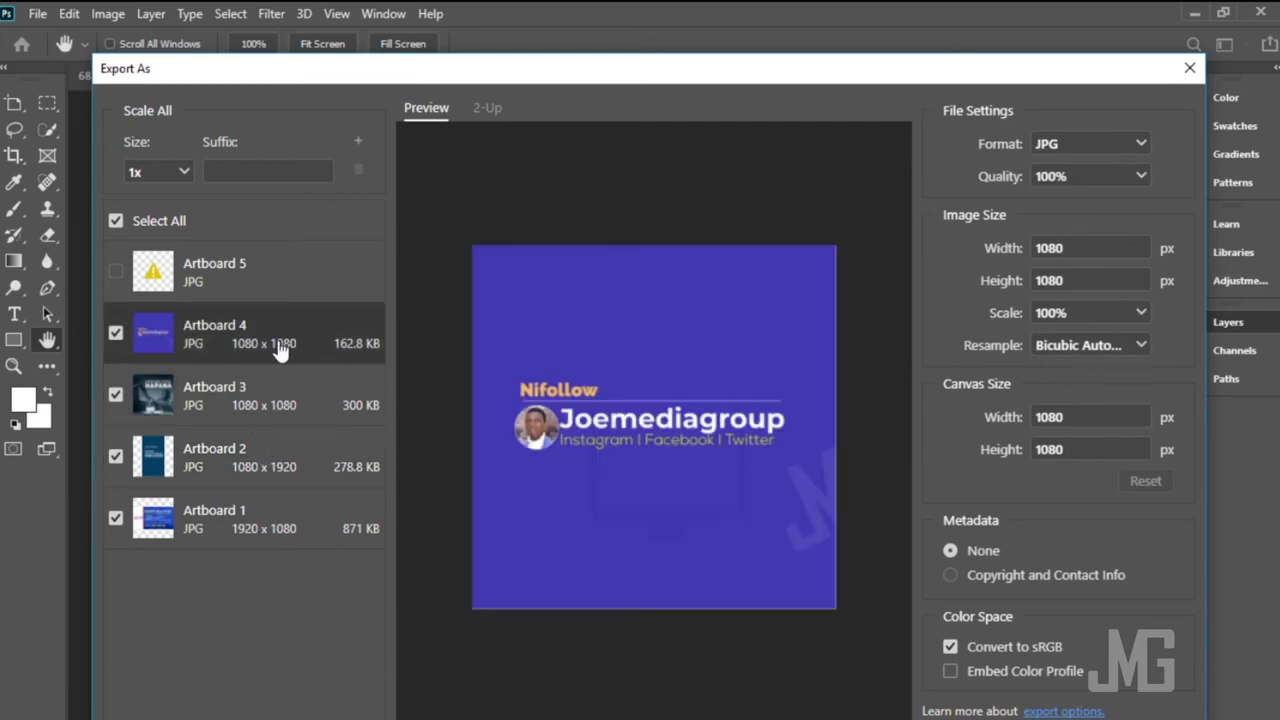
Step: Clear Select All, then tick only Artboards 1, 2, 3 and 4 for export
{"action": "left_click", "coordinate": [116, 458]}
{"action": "left_click", "coordinate": [117, 455]}
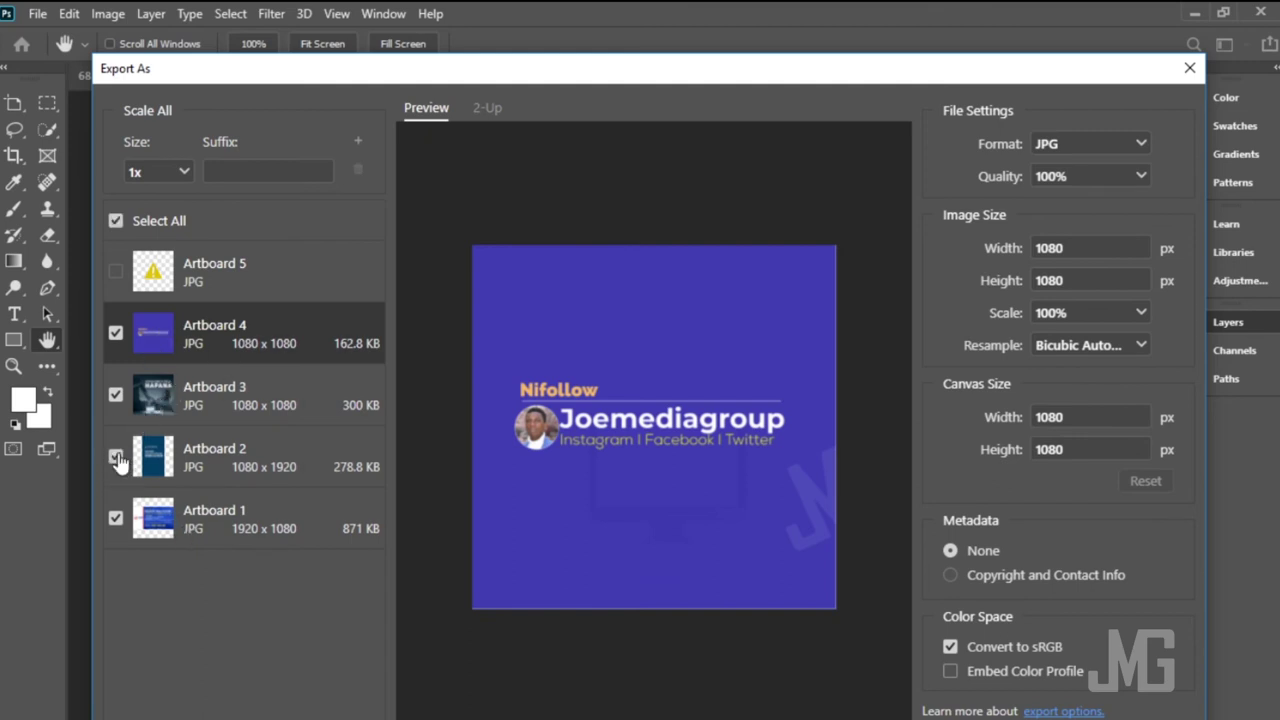
{"action": "left_click", "coordinate": [116, 221]}
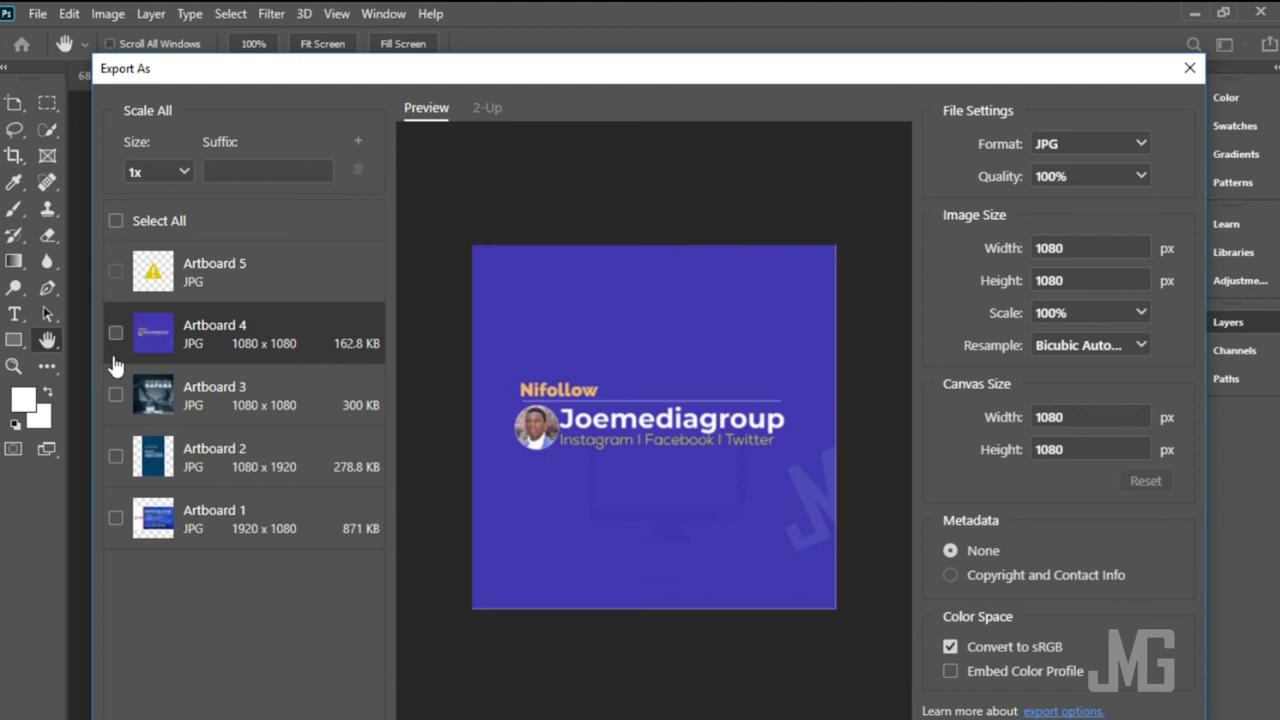
{"action": "left_click", "coordinate": [116, 519]}
{"action": "left_click", "coordinate": [117, 457]}
{"action": "left_click", "coordinate": [116, 395]}
{"action": "left_click", "coordinate": [116, 335]}
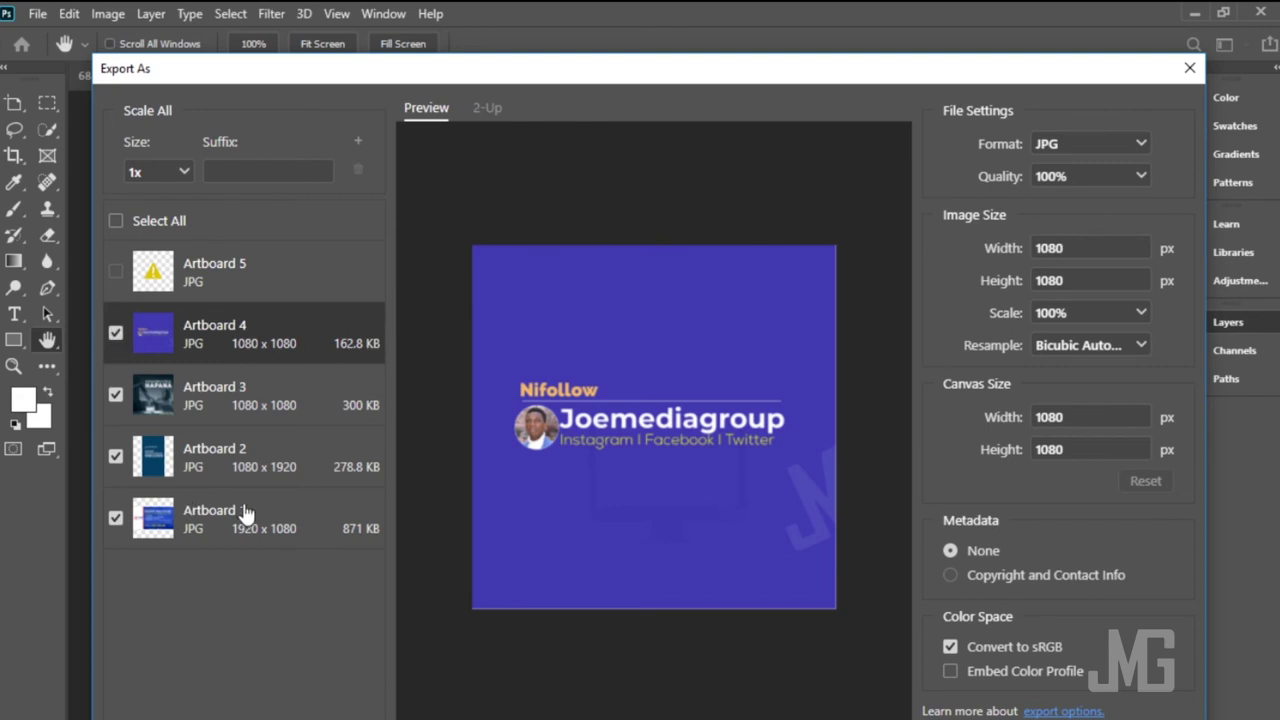
Step: Preview Artboards 1 through 4 again to check the ticked posters
{"action": "left_click", "coordinate": [226, 519]}
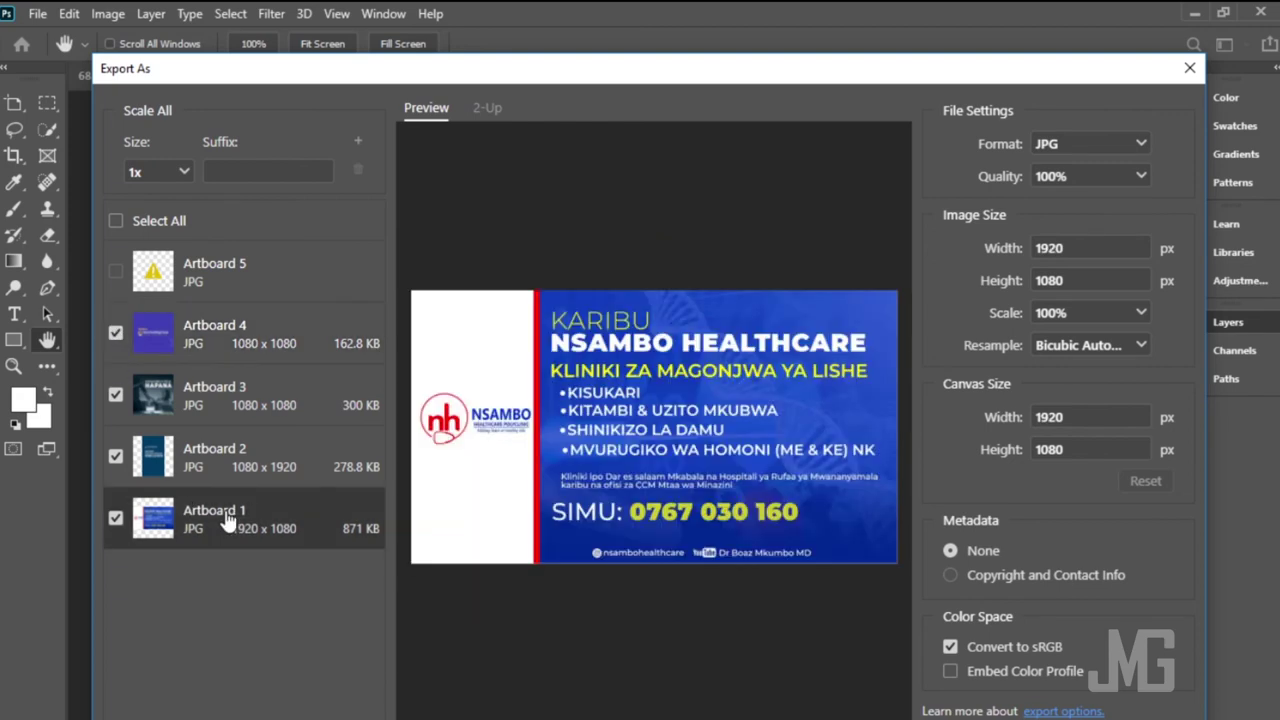
{"action": "left_click", "coordinate": [228, 456]}
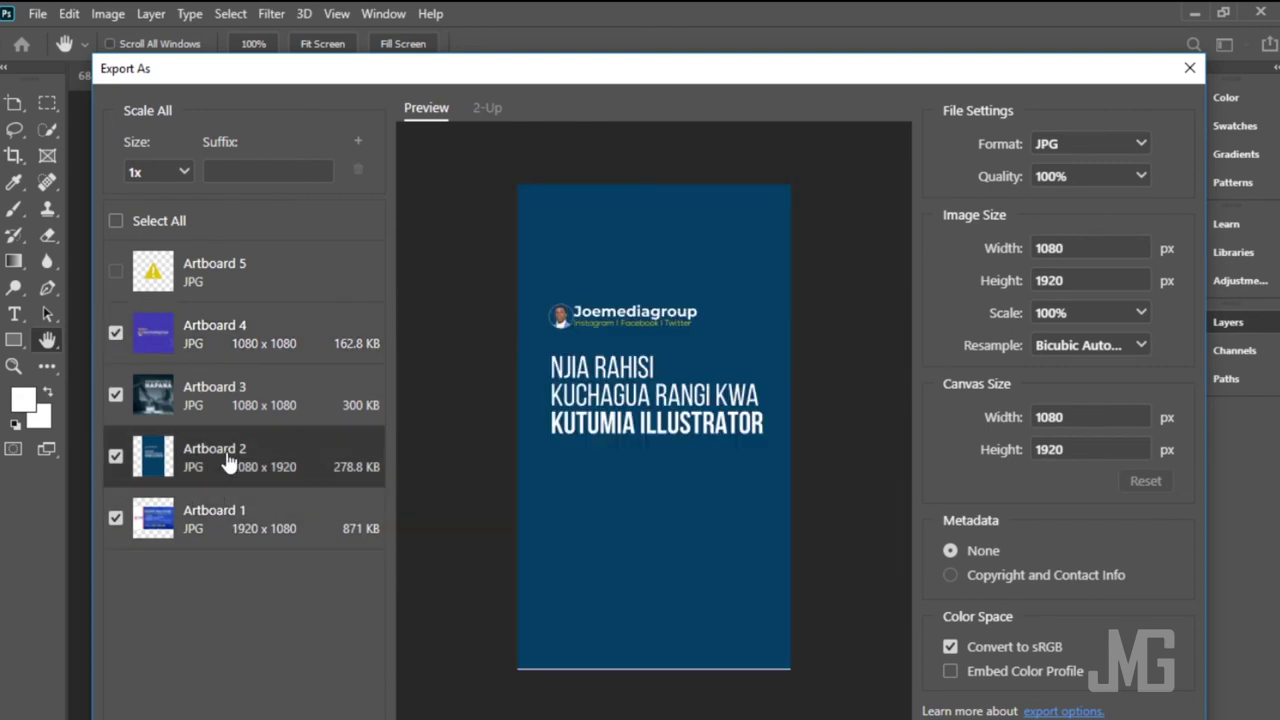
{"action": "left_click", "coordinate": [240, 395]}
{"action": "left_click", "coordinate": [267, 346]}
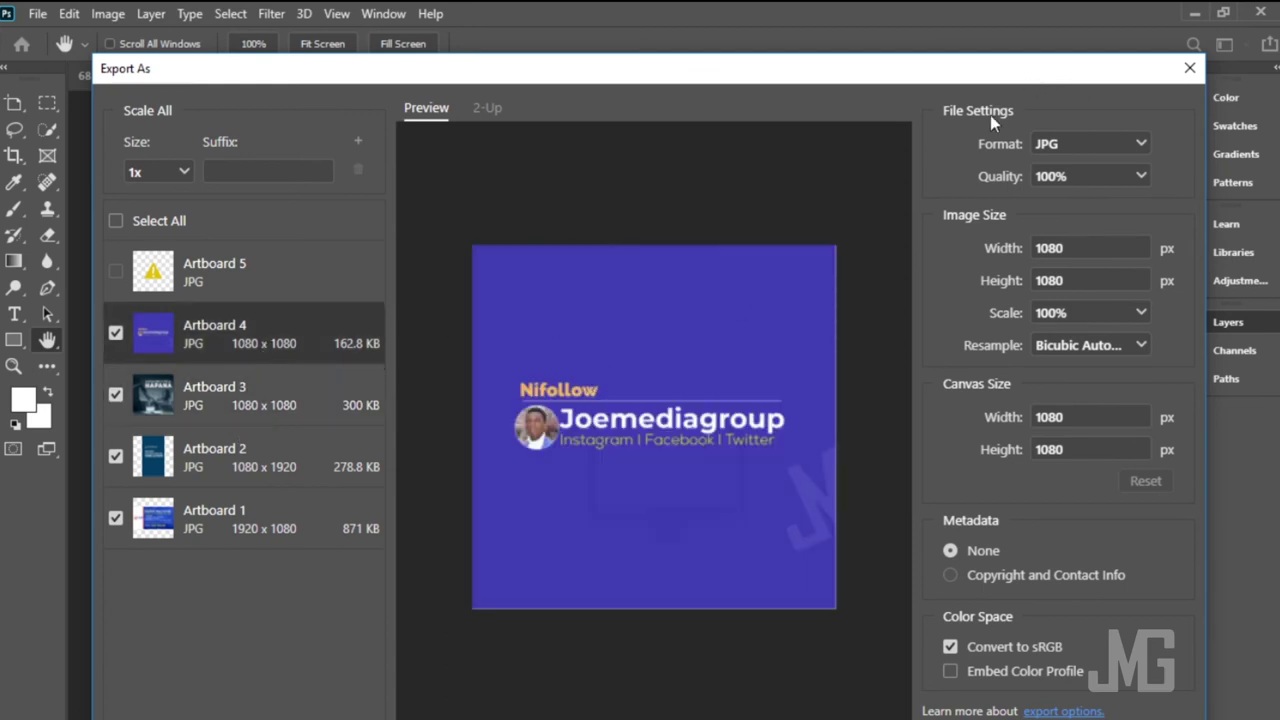
{"action": "left_click", "coordinate": [1070, 157]}
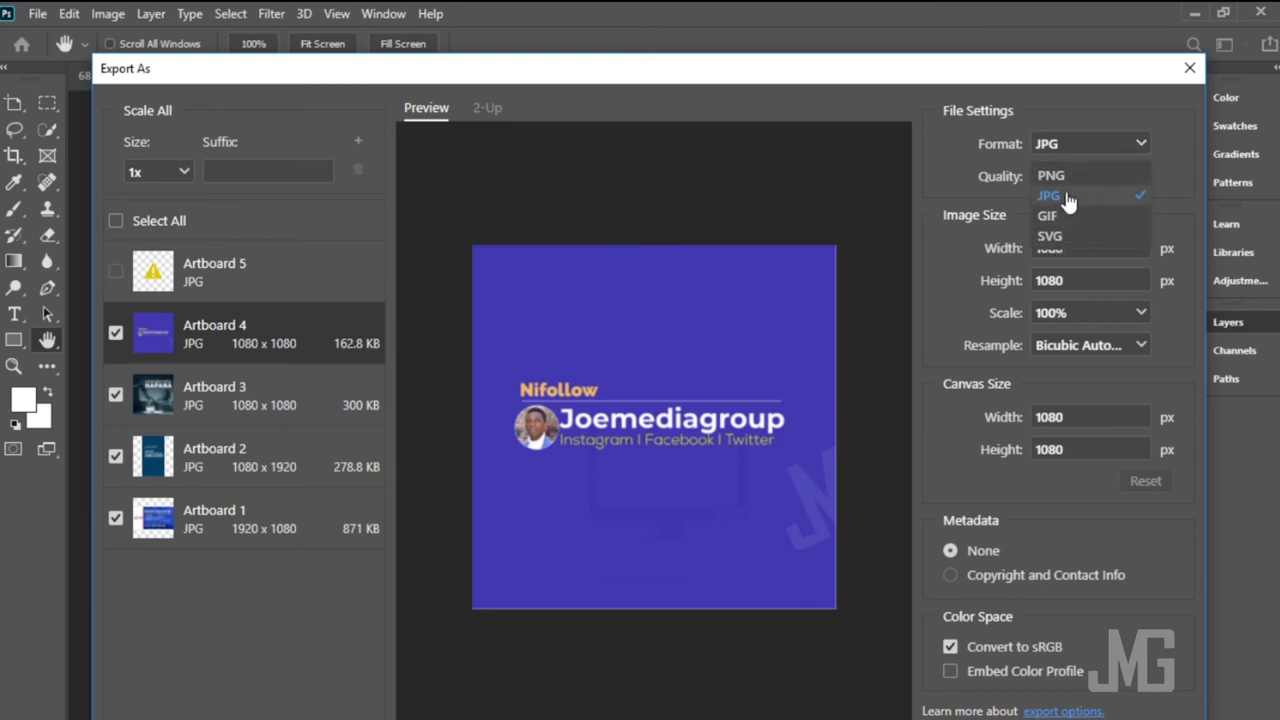
{"action": "left_click", "coordinate": [1067, 193]}
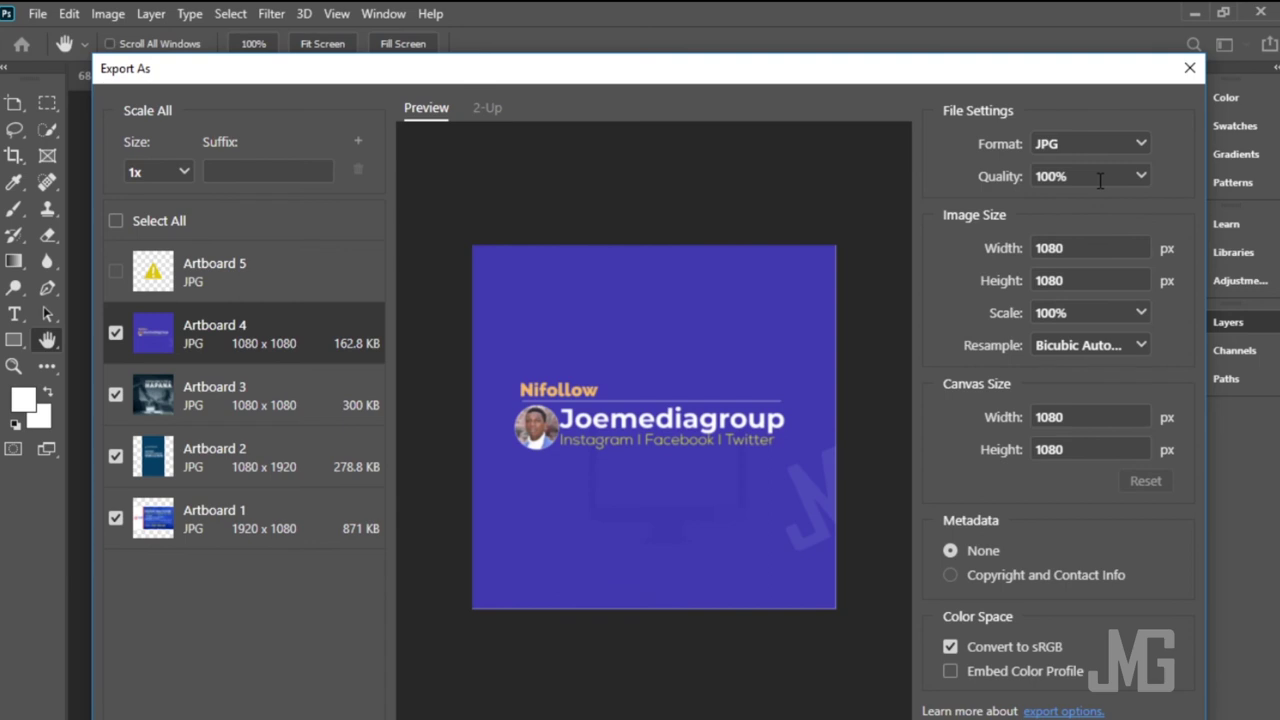
{"action": "left_click", "coordinate": [1138, 184]}
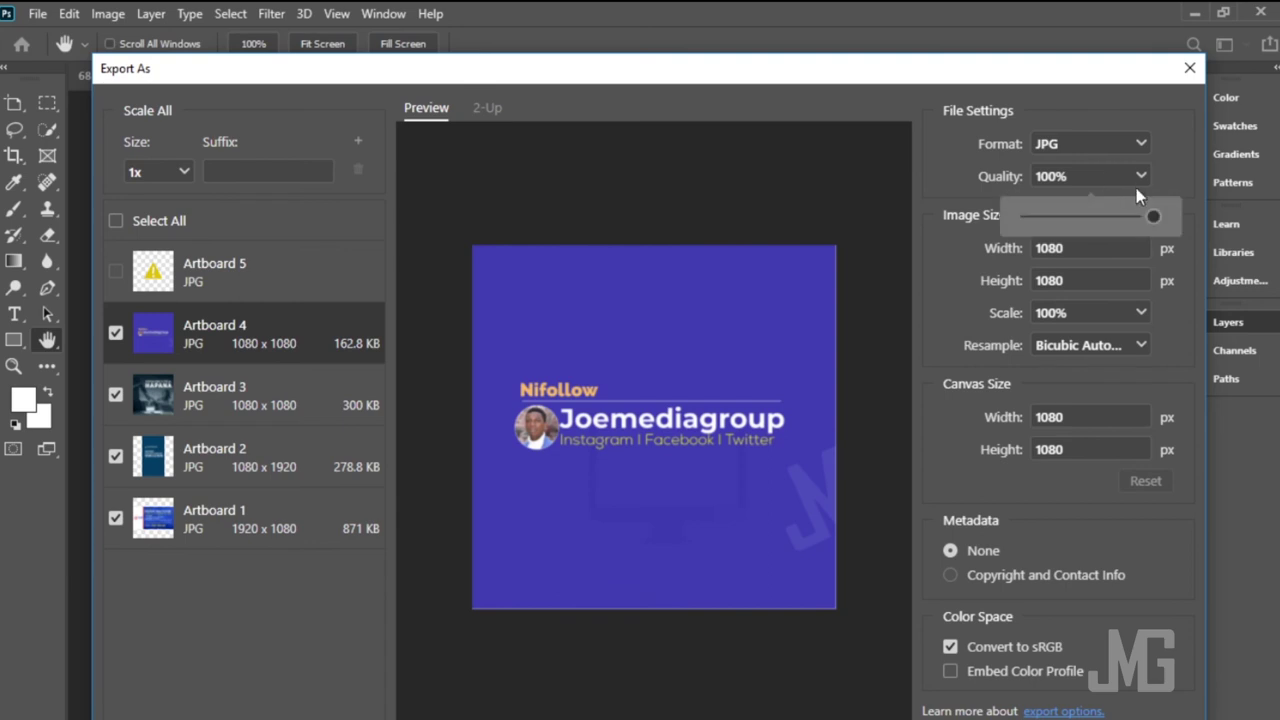
{"action": "left_click", "coordinate": [1176, 178]}
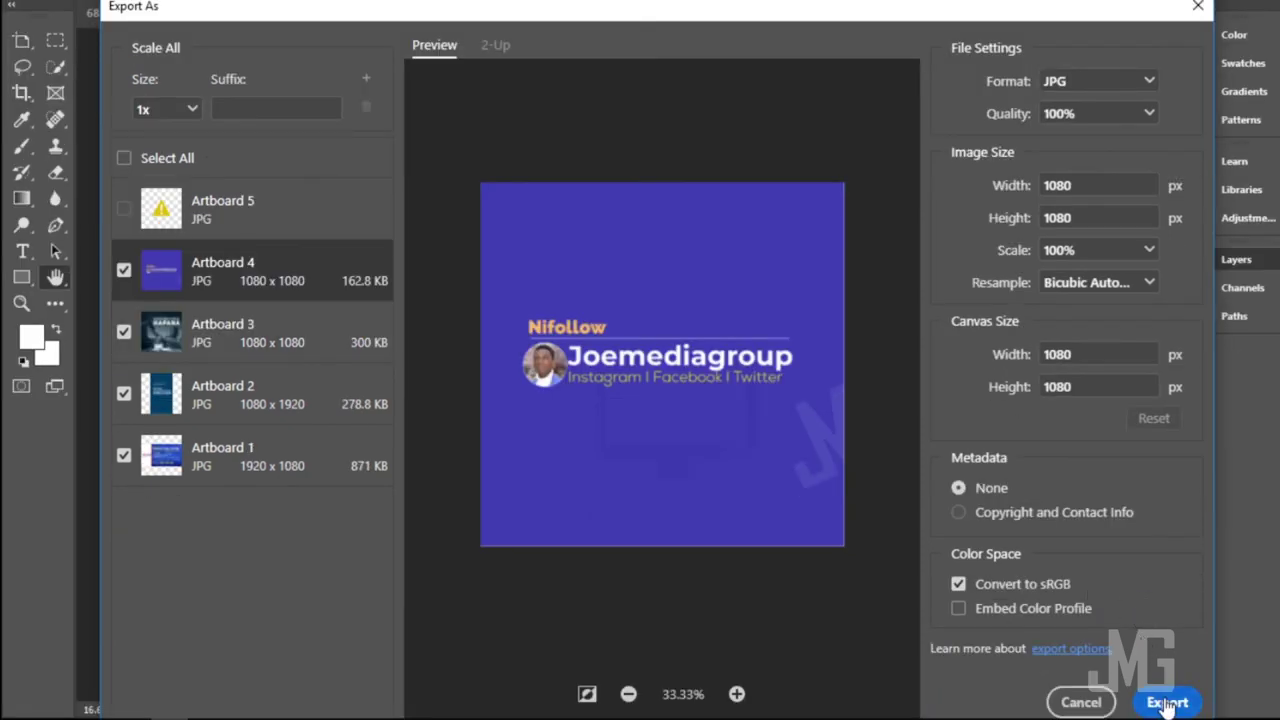
Step: Export the artboards as JPGs into a new Desktop folder named 'ps artboard poster'
{"action": "left_click", "coordinate": [1167, 703]}
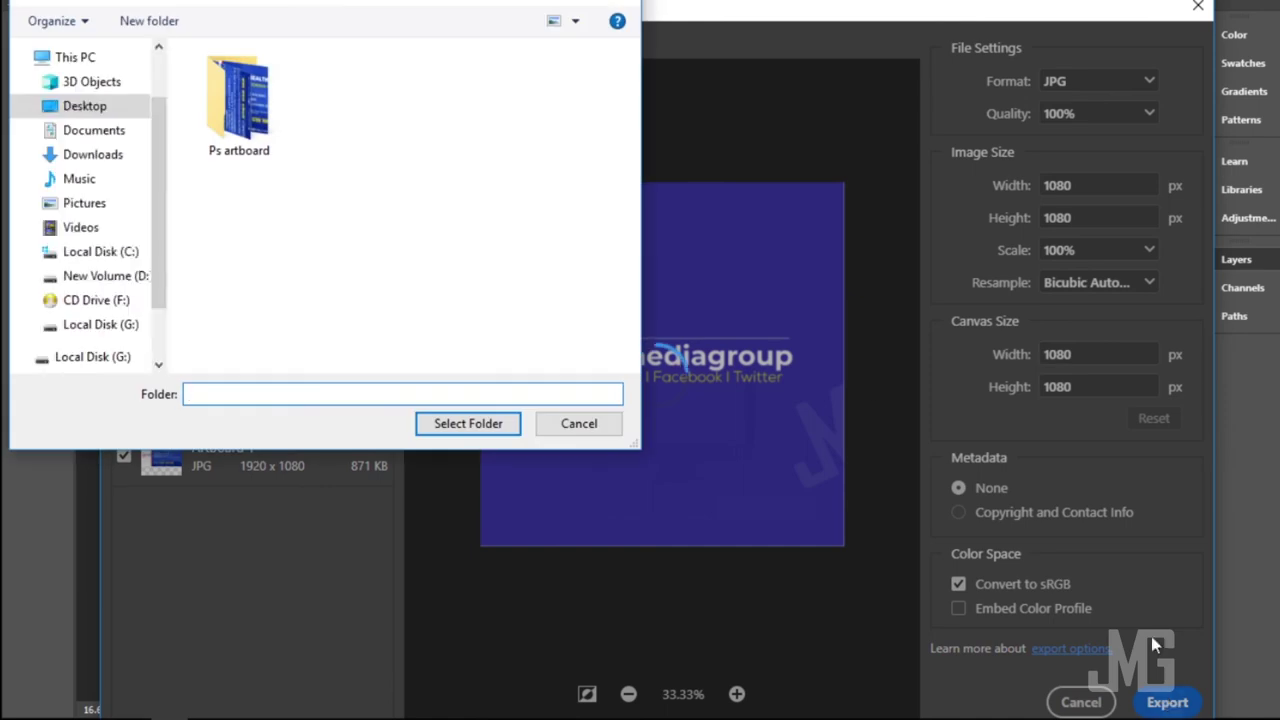
{"action": "right_click", "coordinate": [379, 102]}
{"action": "mouse_move", "coordinate": [440, 315]}
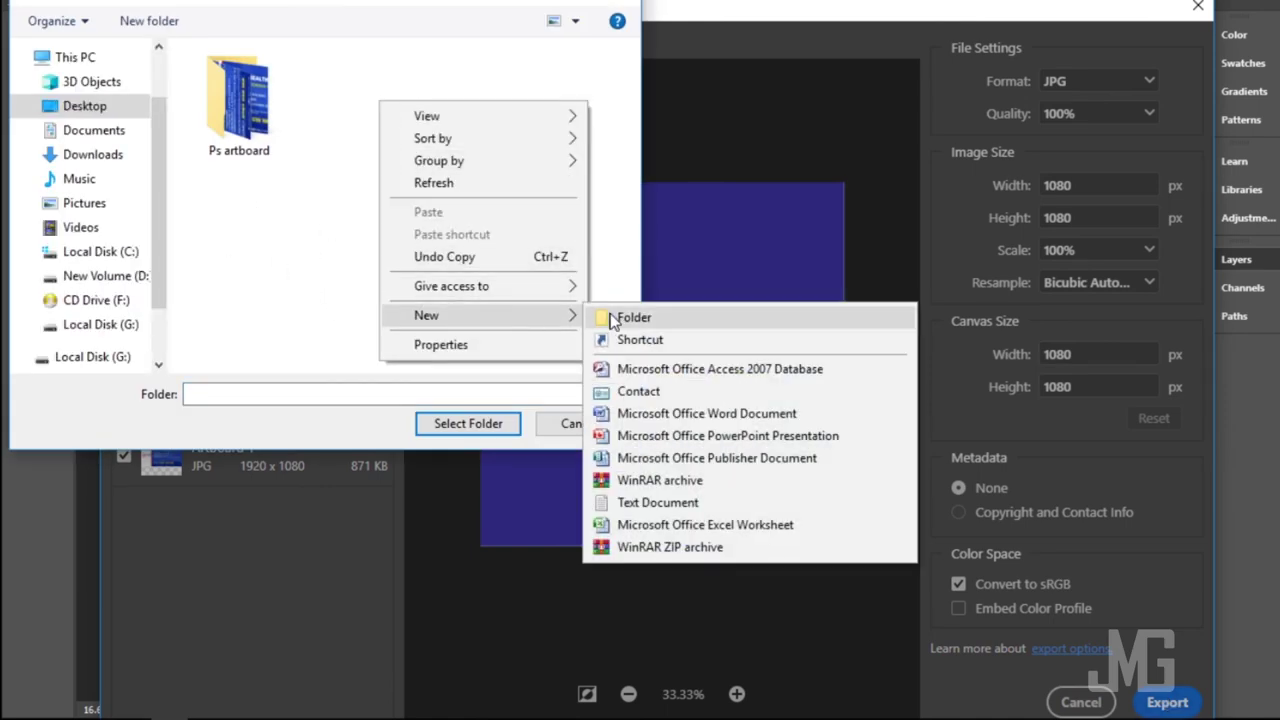
{"action": "left_click", "coordinate": [610, 317]}
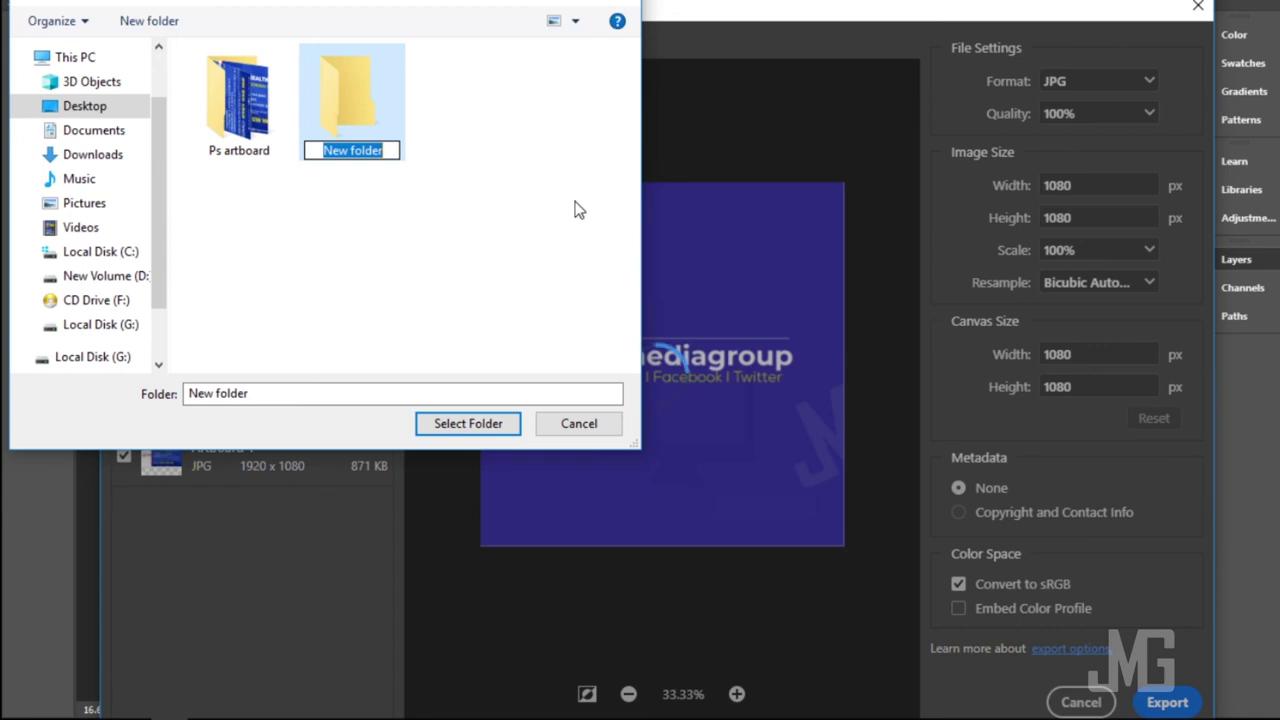
{"action": "type", "text": "ps "}
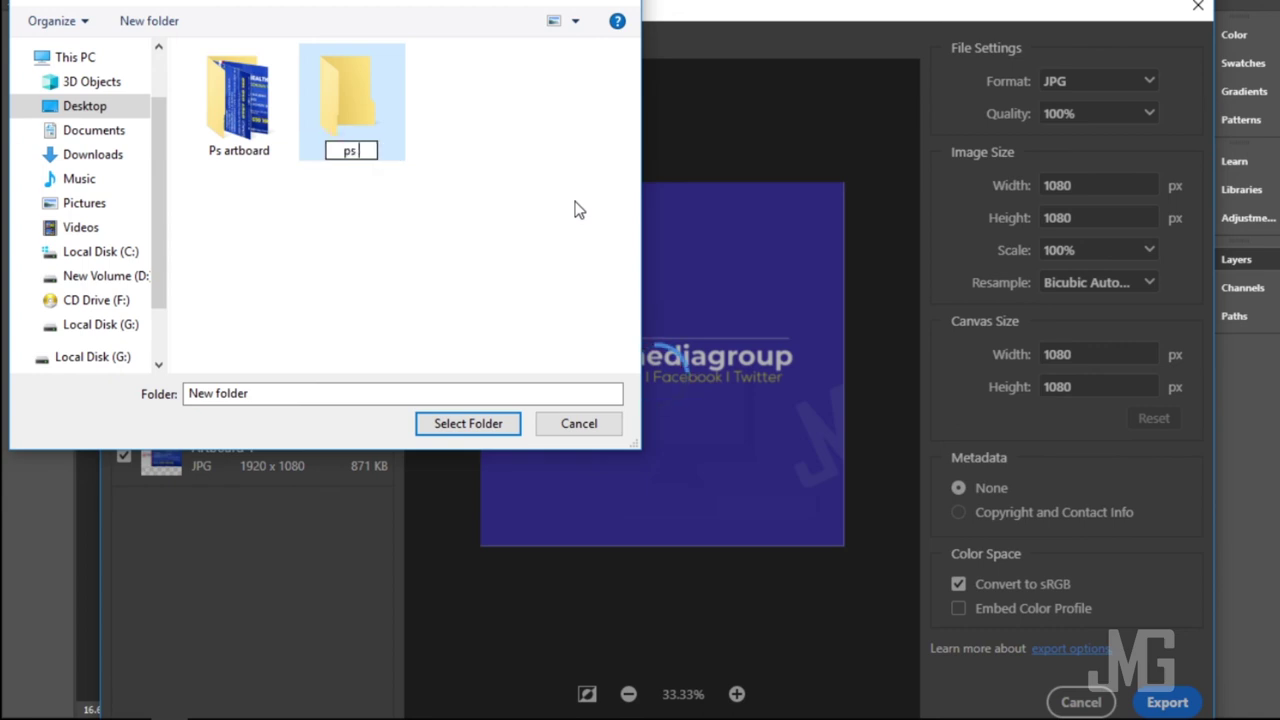
{"action": "type", "text": "artbo"}
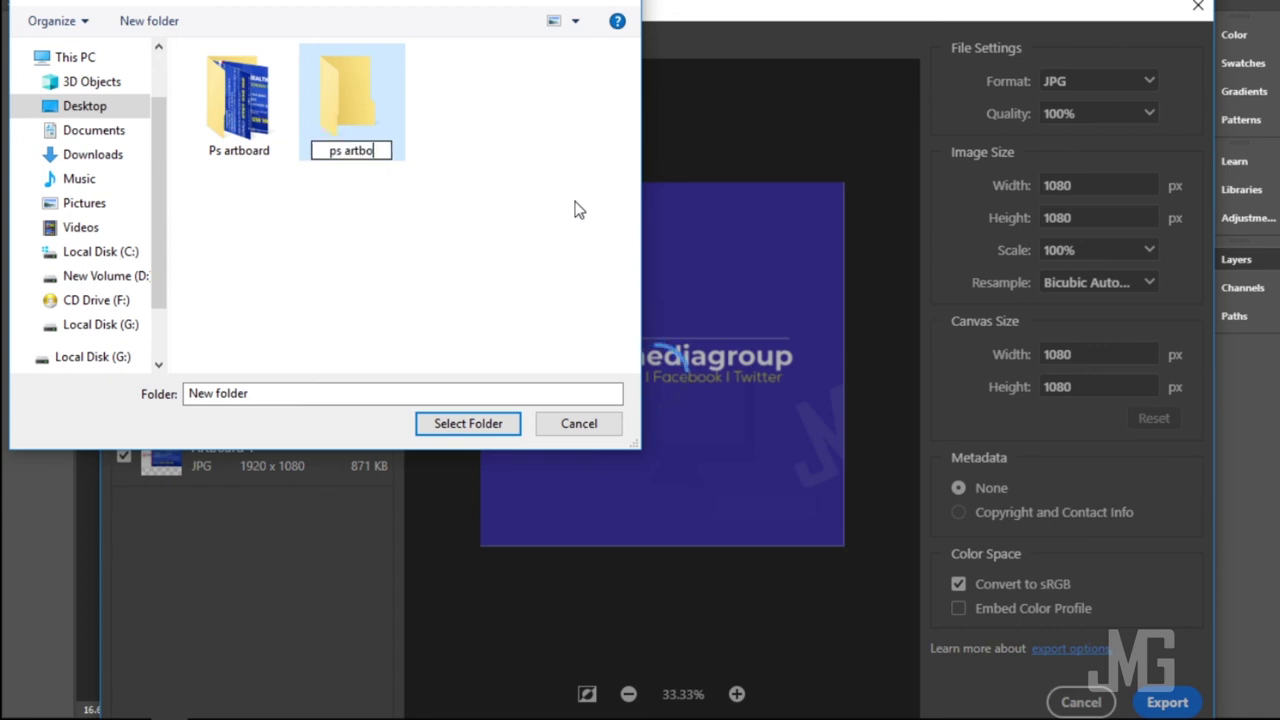
{"action": "type", "text": "ar"}
{"action": "type", "text": "d p"}
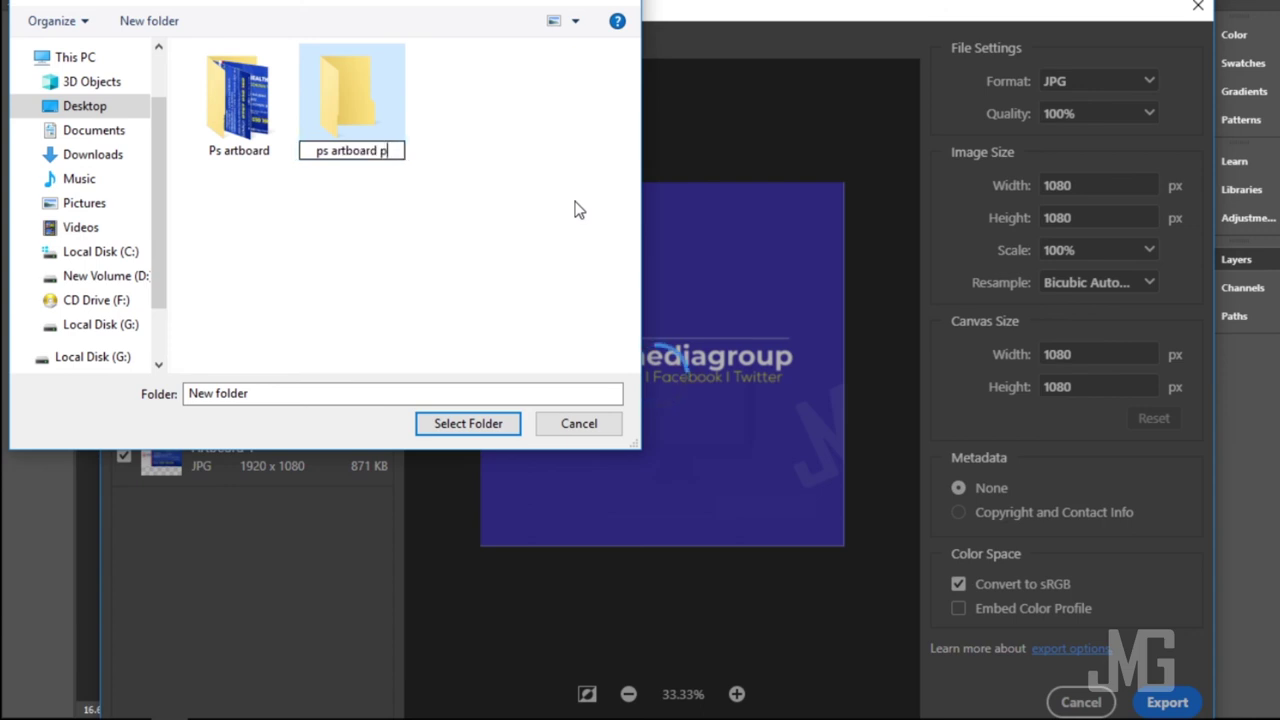
{"action": "type", "text": "oster"}
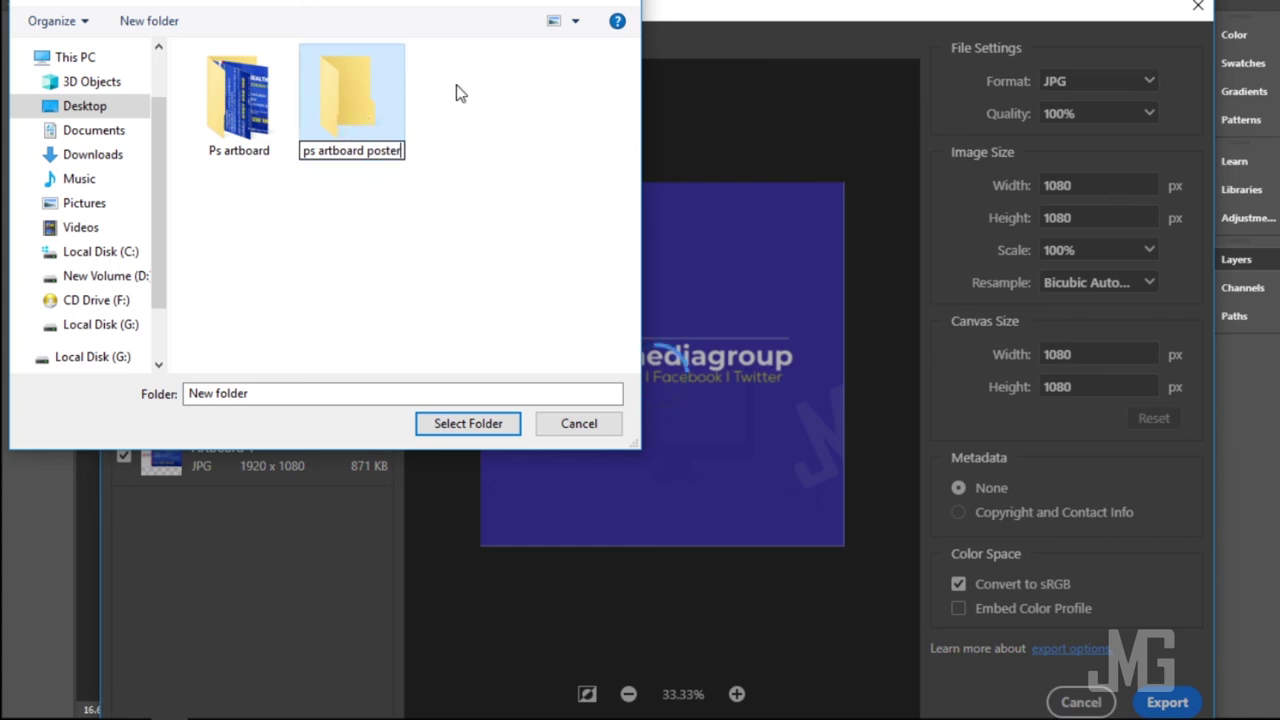
{"action": "double_click", "coordinate": [398, 100]}
{"action": "left_click", "coordinate": [467, 424]}
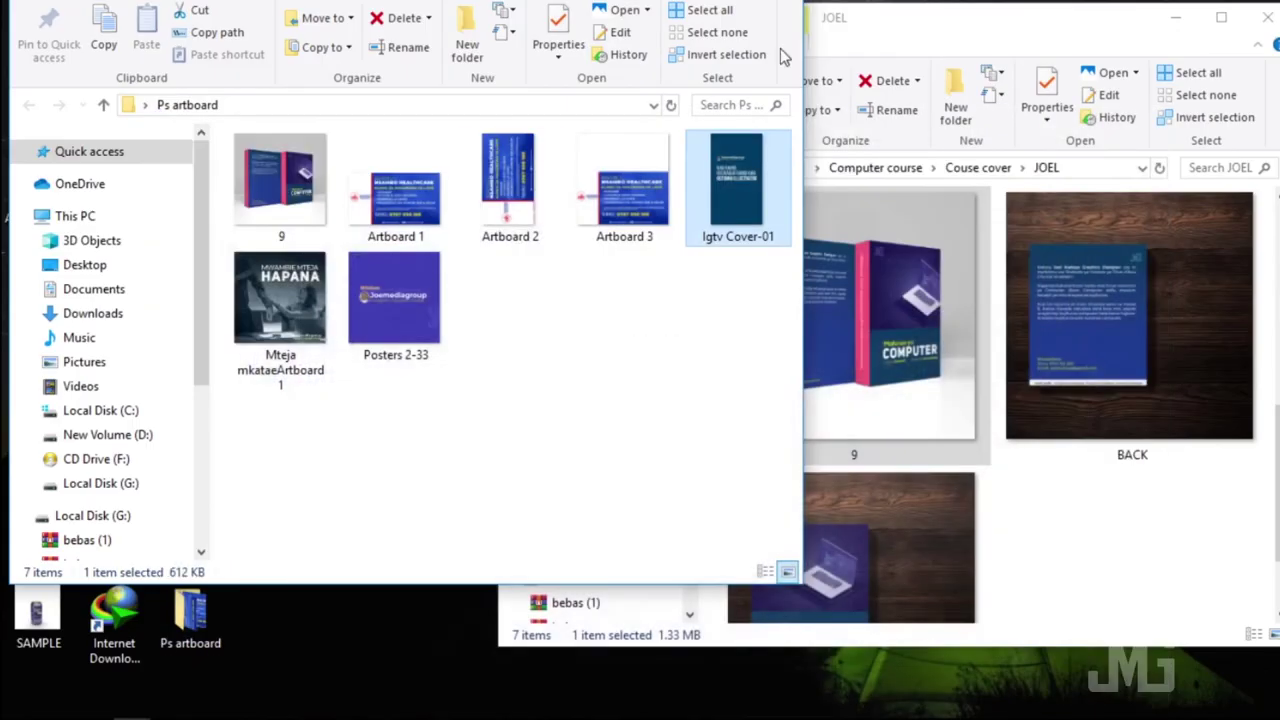
Step: Go to the Desktop's 'ps artboard poster' folder and open the Artboard 1 JPG in the image viewer
{"action": "left_click", "coordinate": [113, 267]}
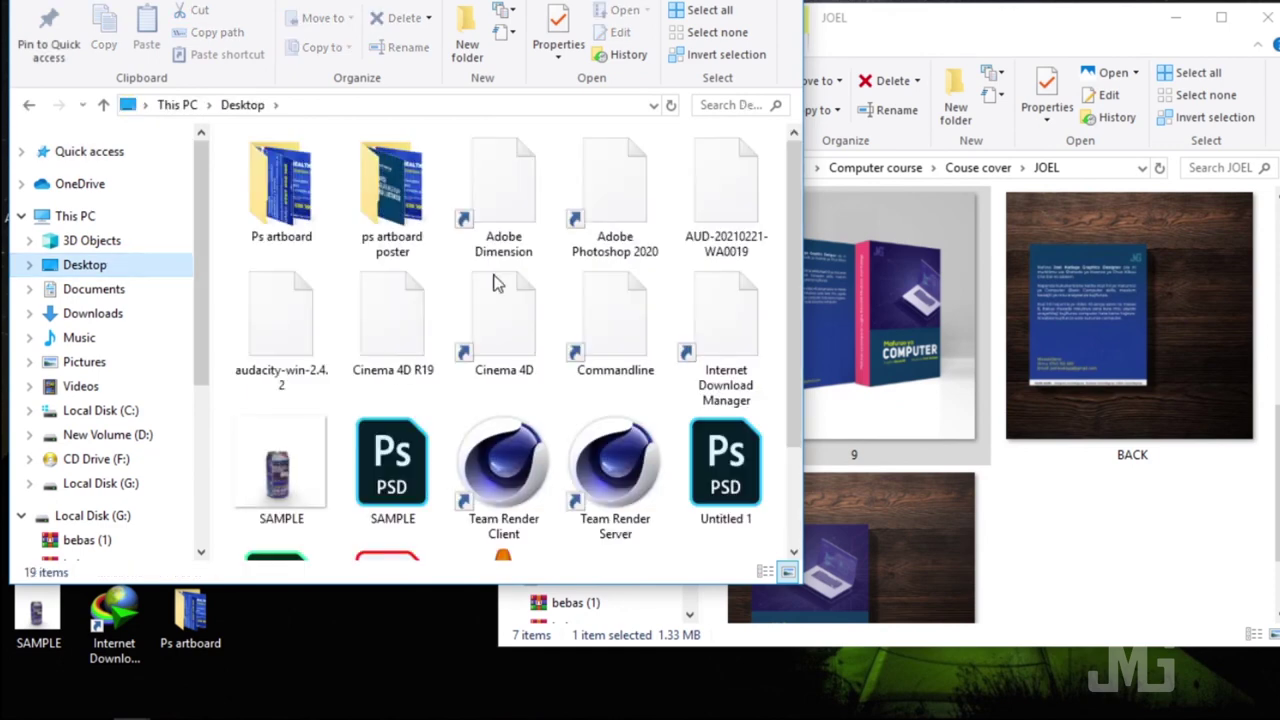
{"action": "double_click", "coordinate": [397, 200]}
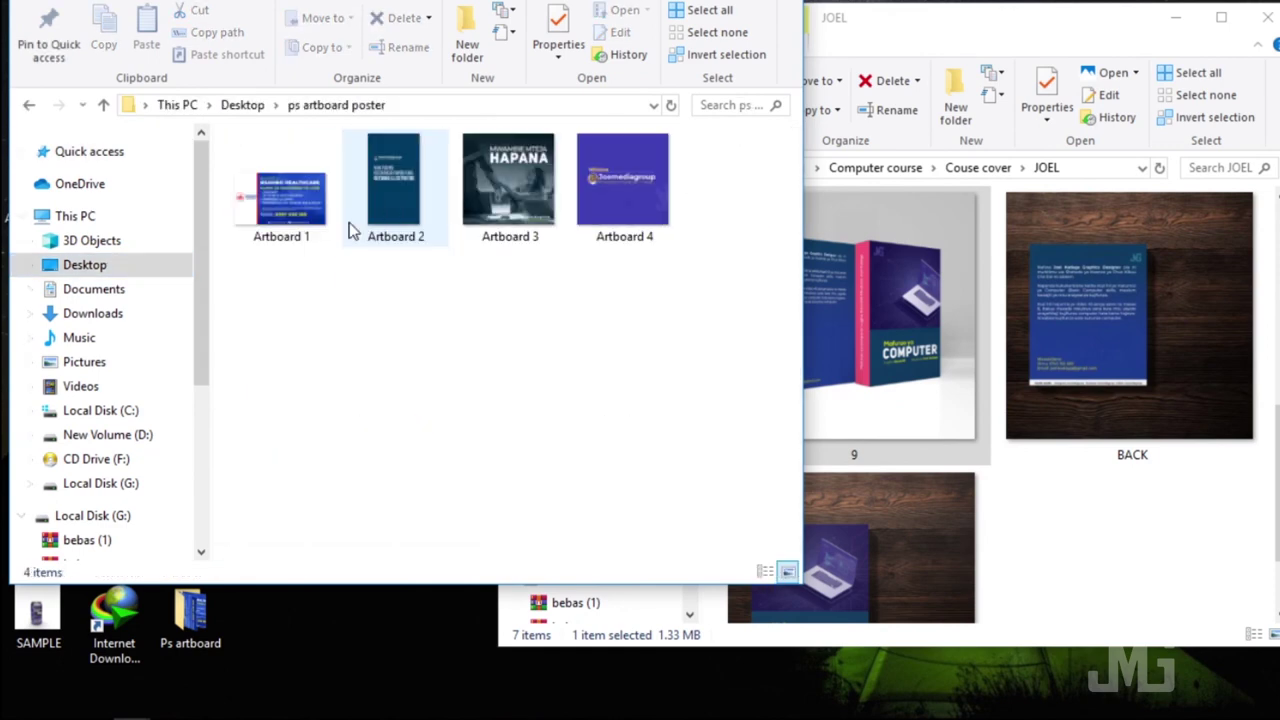
{"action": "left_click", "coordinate": [280, 203]}
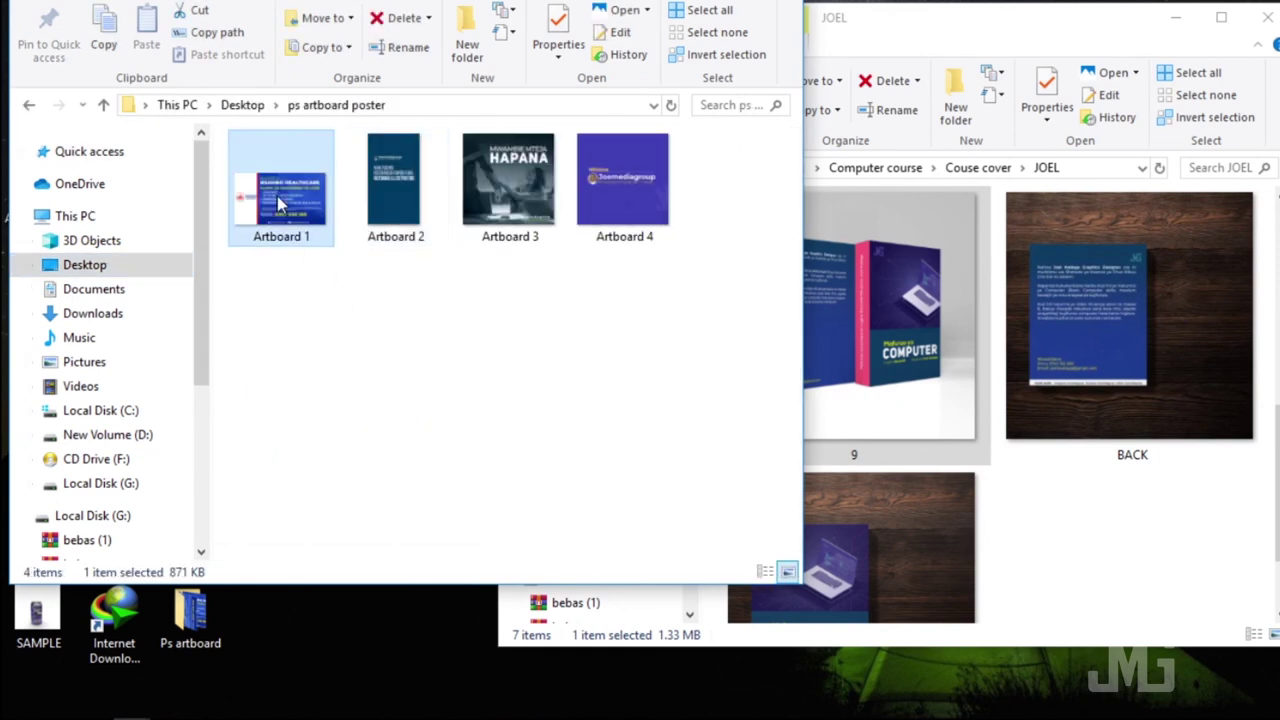
{"action": "double_click", "coordinate": [281, 205]}
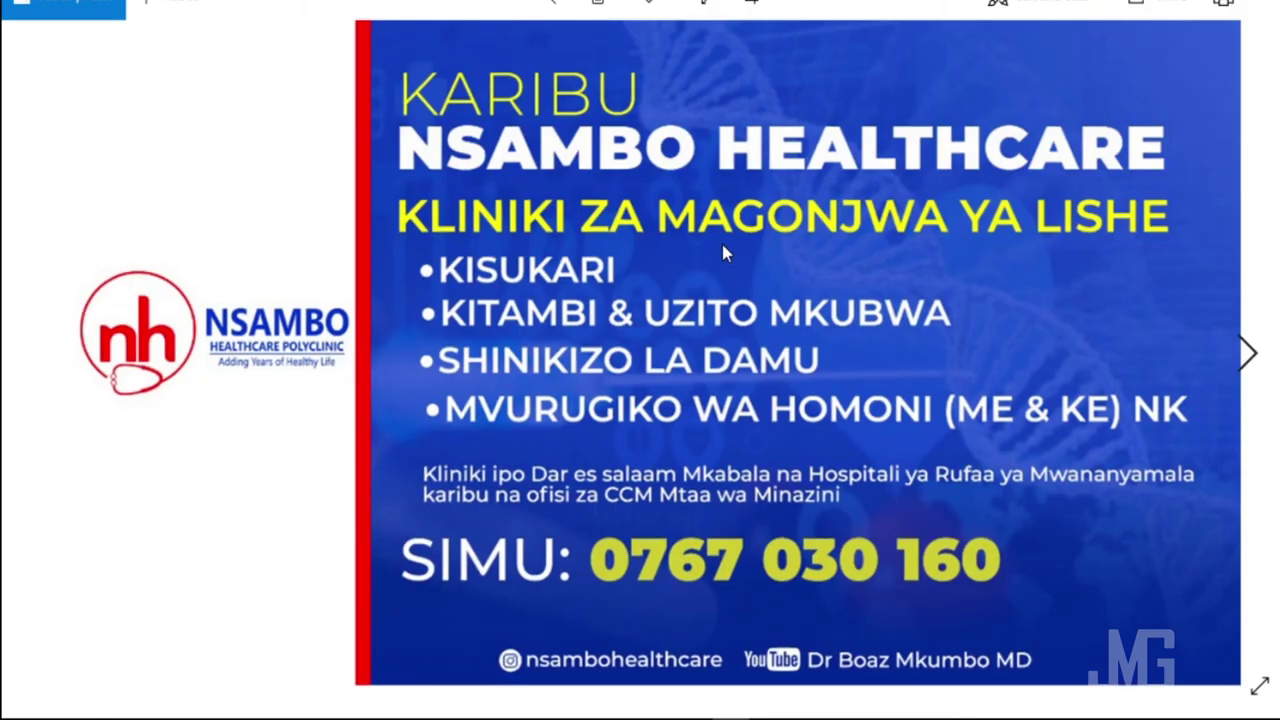
Step: Step through the exported posters in Photos, from Mteja 'Hapana' to the purple Joemediagroup 'Nifollow' graphic
{"action": "key", "text": "Right"}
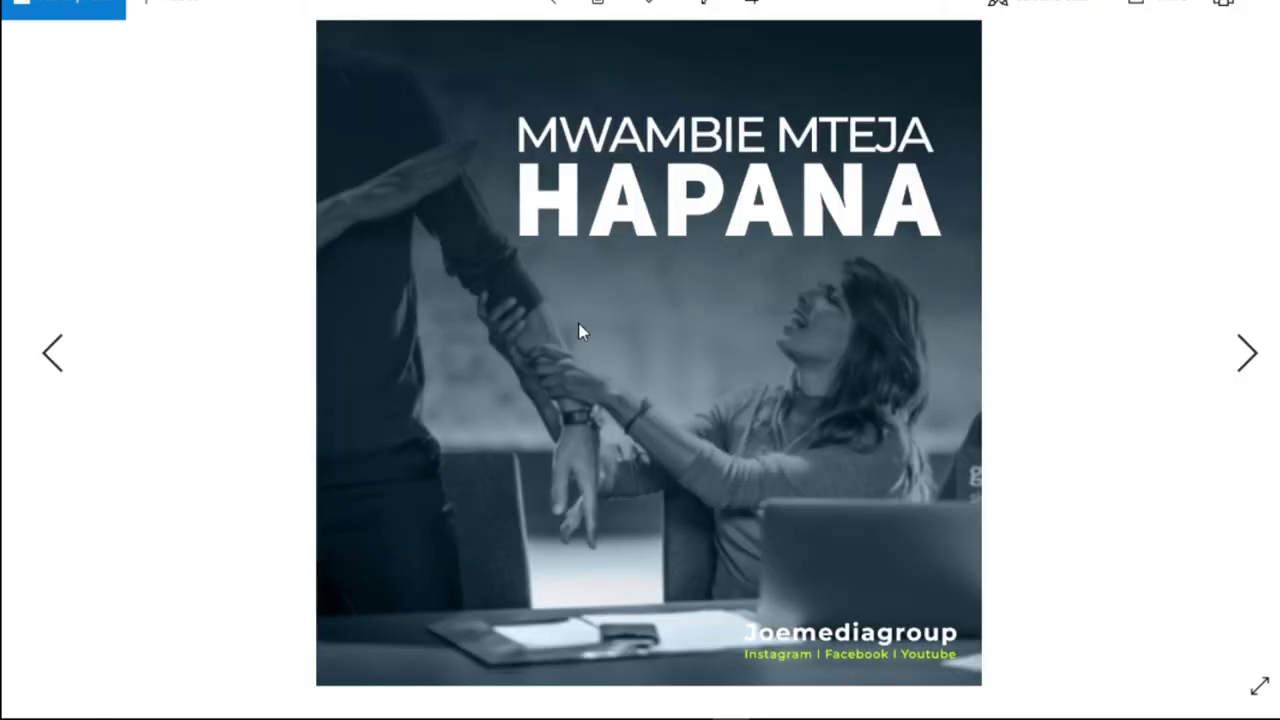
{"action": "key", "text": "Right"}
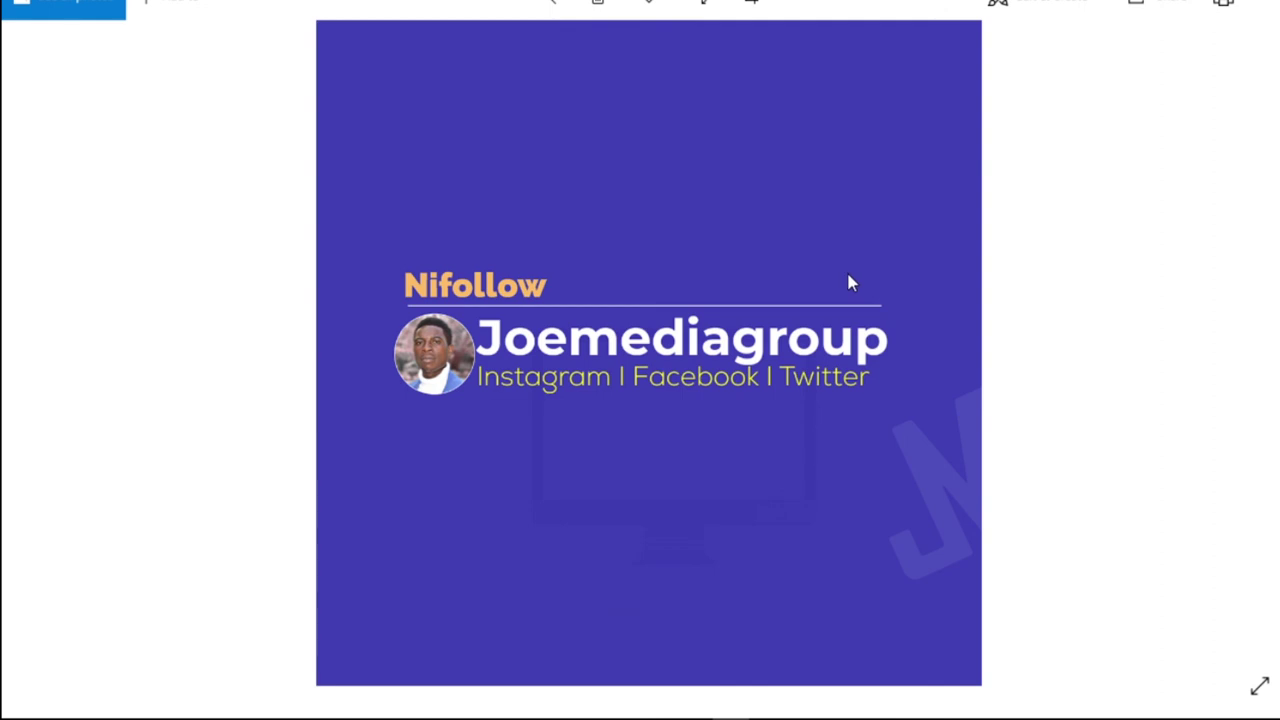
{"action": "key", "text": "Right"}
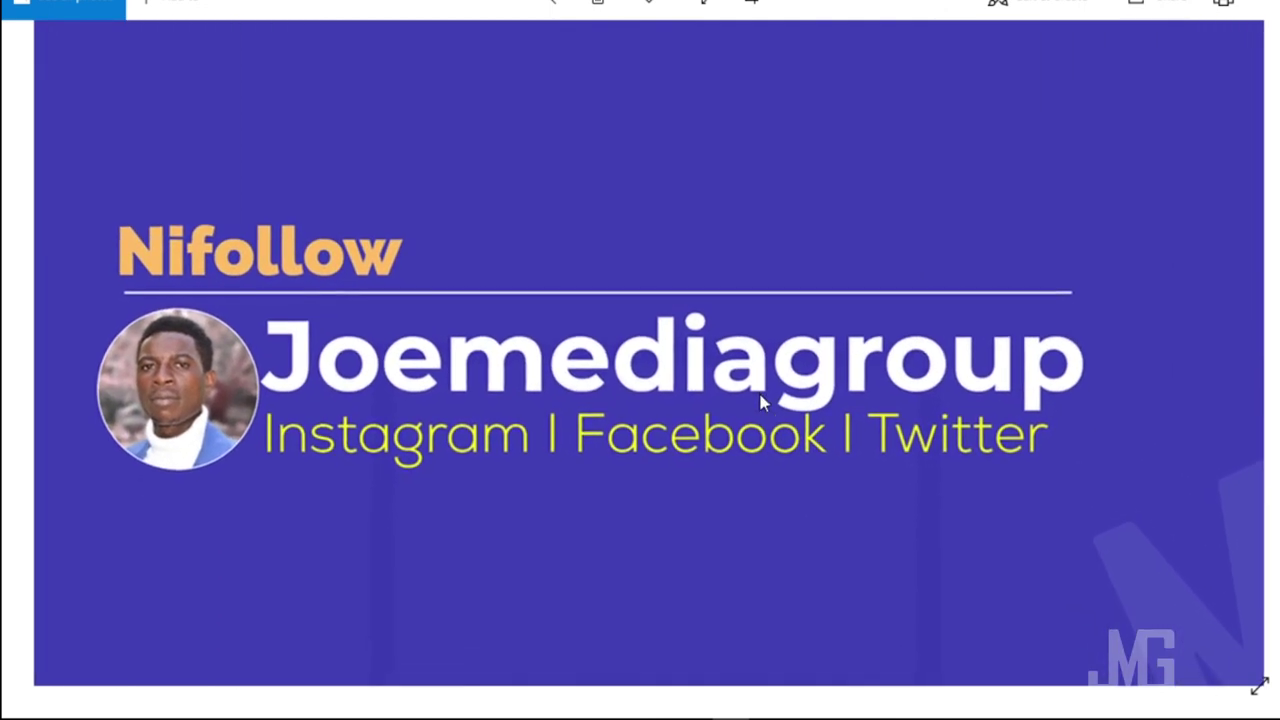